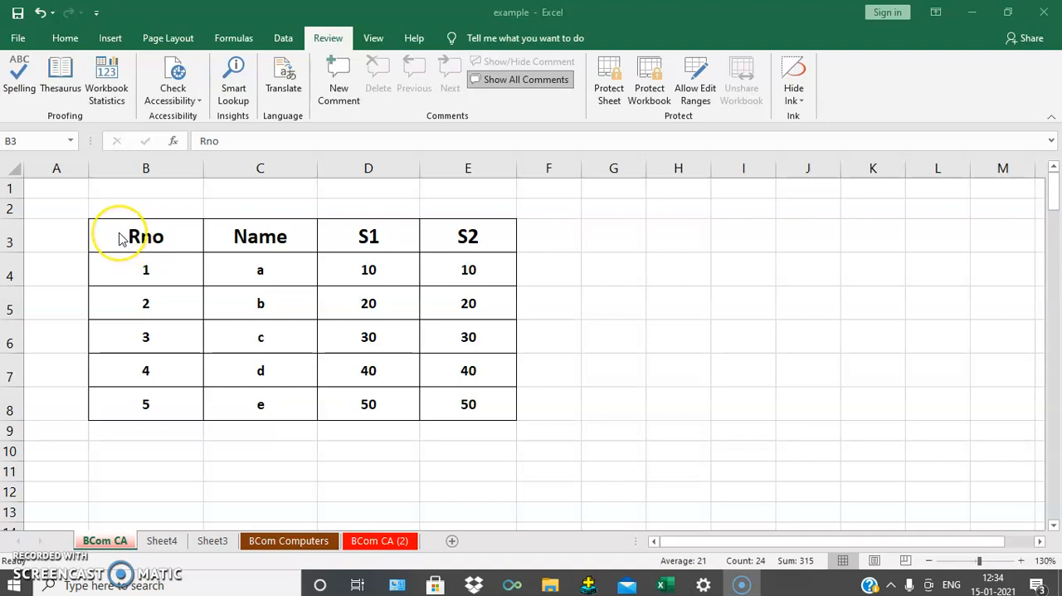
Step: Format the range B3:E8 as a table with headers using the Orange, Table Style Light 10 style
{"action": "left_click_drag", "start_coordinate": [119, 234], "coordinate": [391, 272]}
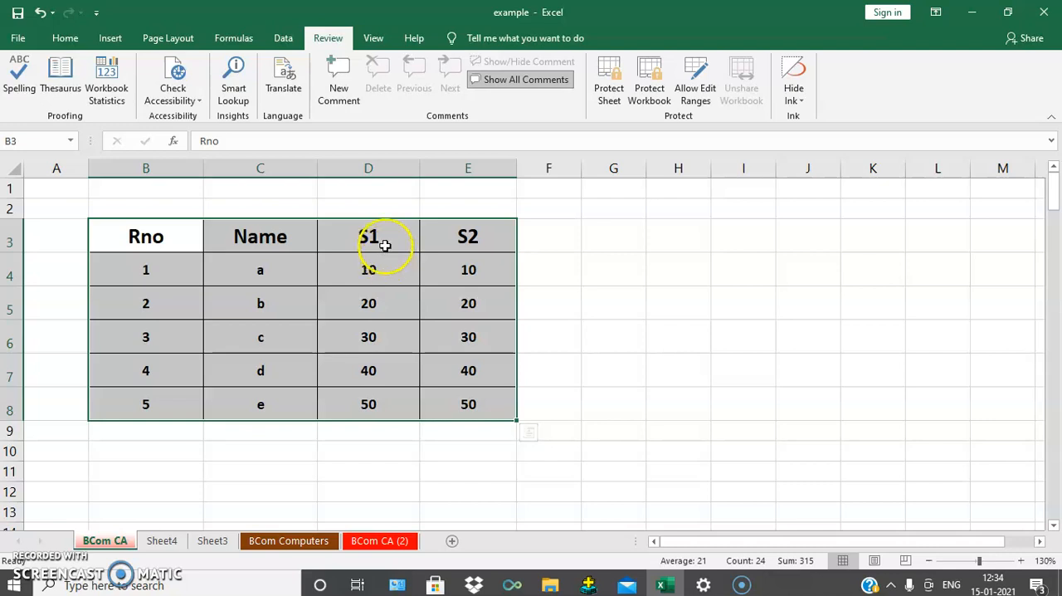
{"action": "left_click", "coordinate": [64, 38]}
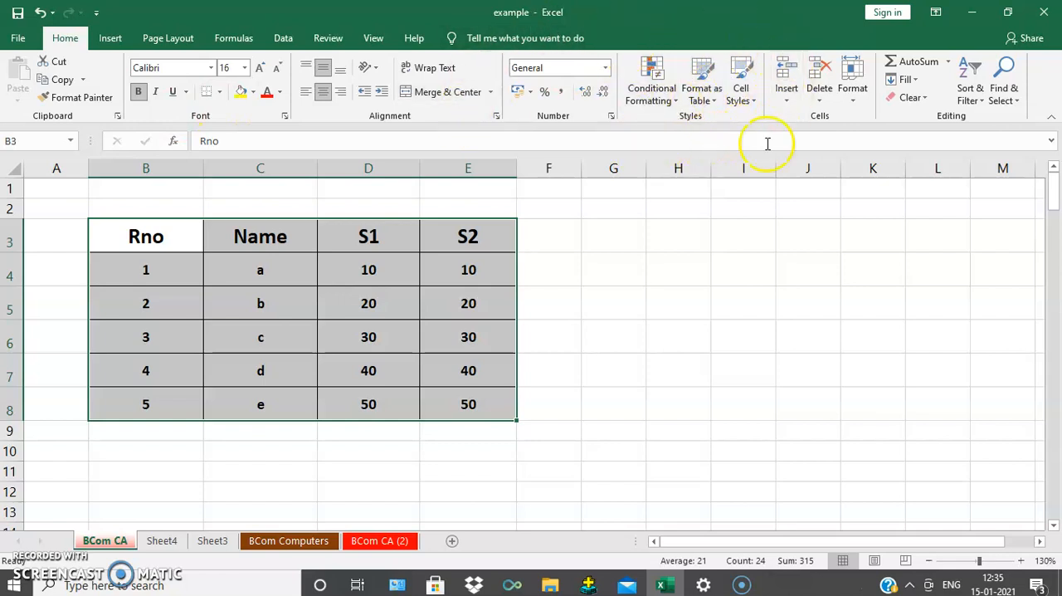
{"action": "left_click", "coordinate": [711, 94]}
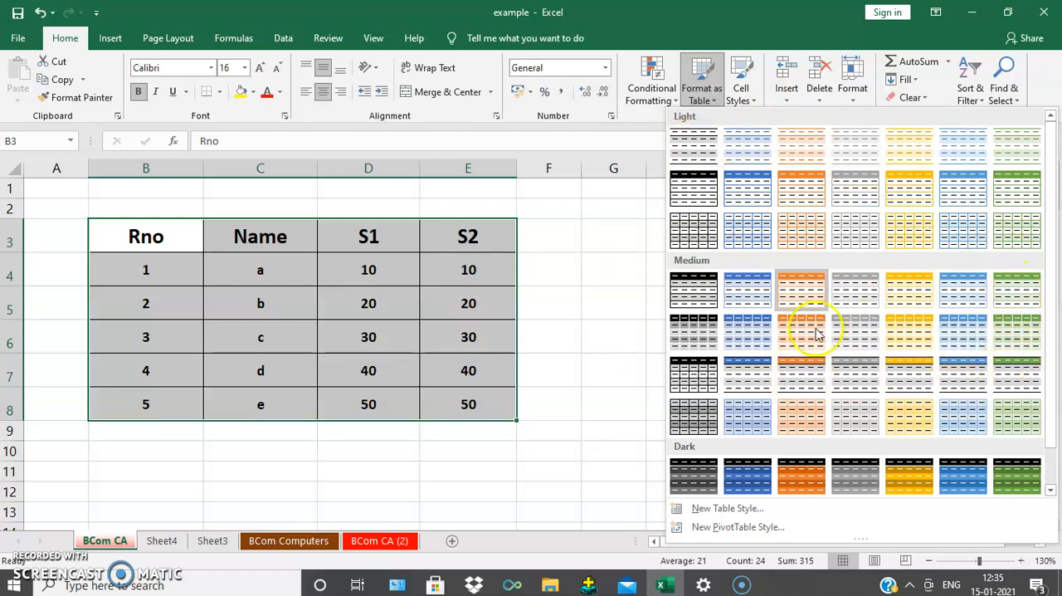
{"action": "left_click", "coordinate": [803, 190]}
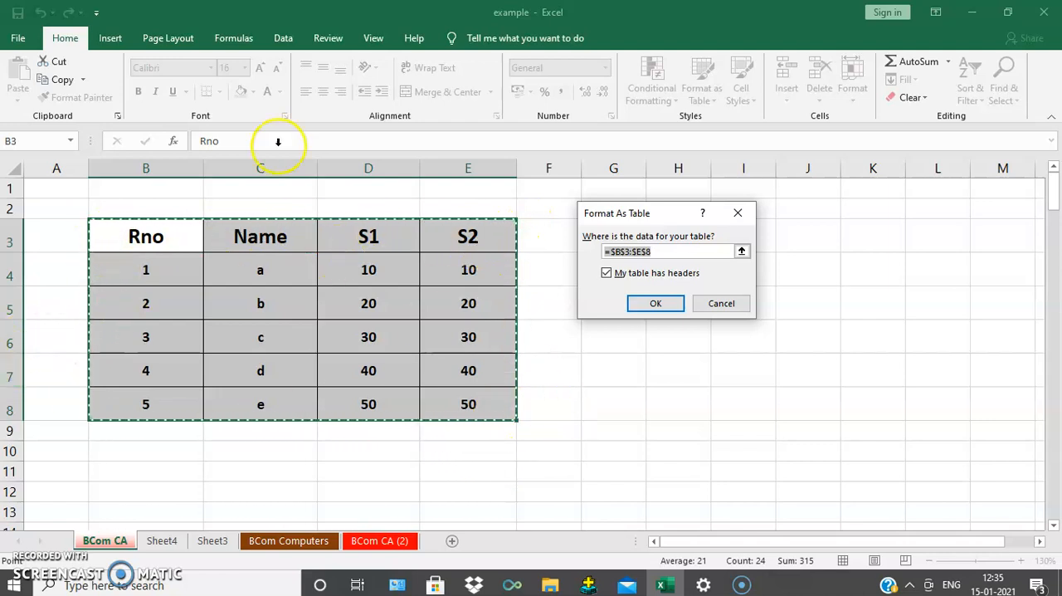
{"action": "left_click", "coordinate": [719, 252]}
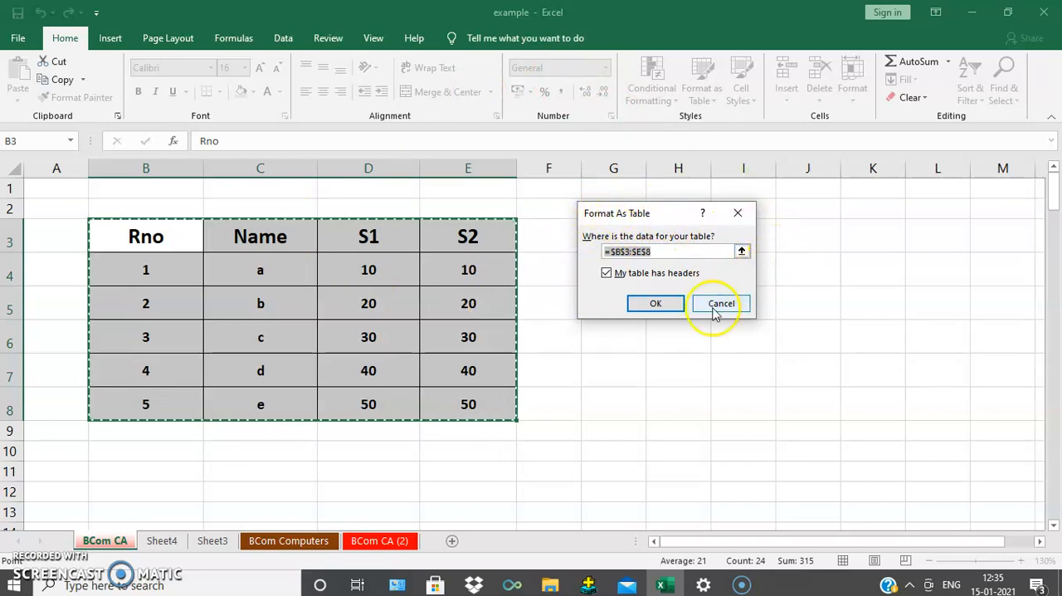
{"action": "left_click", "coordinate": [656, 303]}
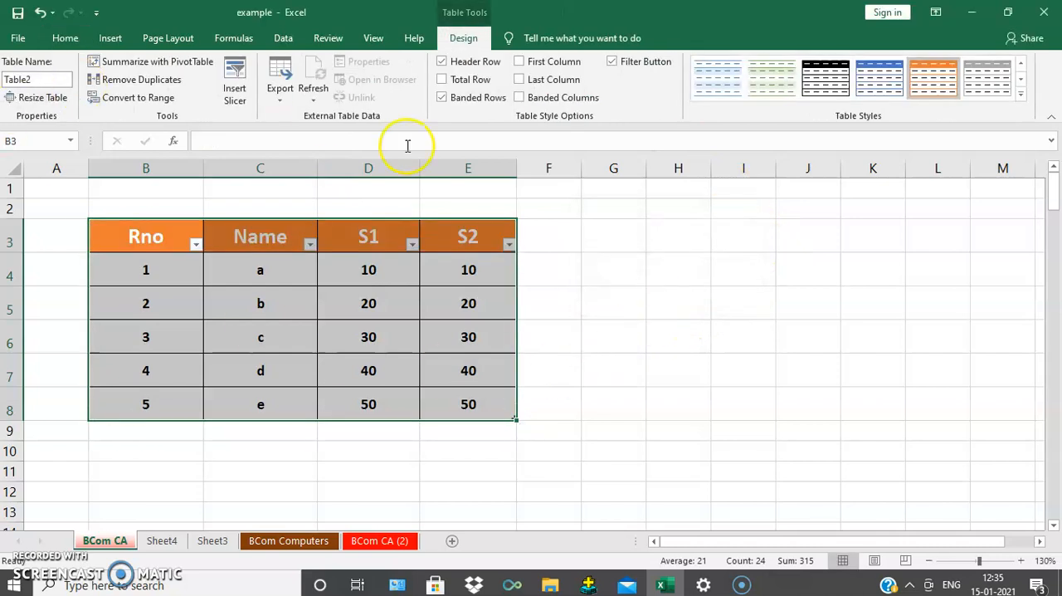
{"action": "left_click", "coordinate": [560, 330]}
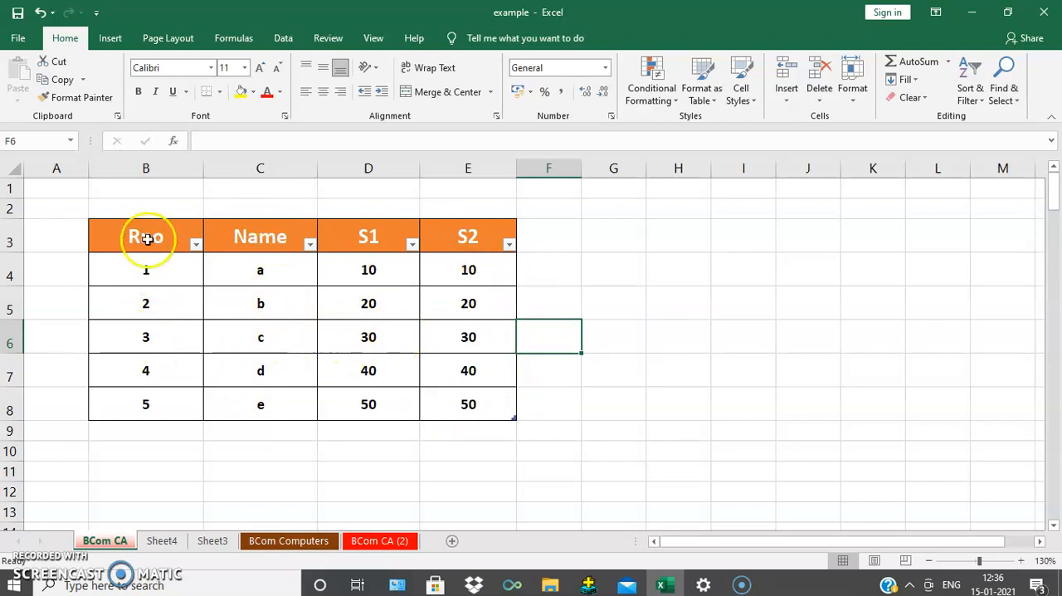
Step: Restyle the whole table with White, Table Style Light 15
{"action": "left_click", "coordinate": [201, 234]}
{"action": "mouse_move", "coordinate": [210, 243]}
{"action": "left_mouse_down"}
{"action": "mouse_move", "coordinate": [500, 344]}
{"action": "mouse_move", "coordinate": [496, 401]}
{"action": "left_mouse_up"}
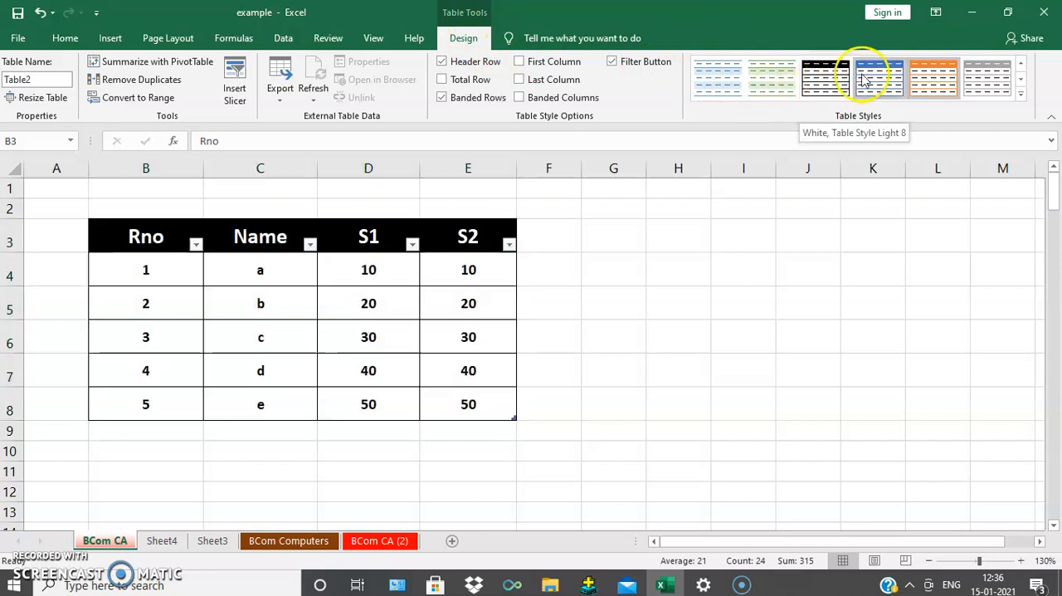
{"action": "left_click", "coordinate": [949, 77]}
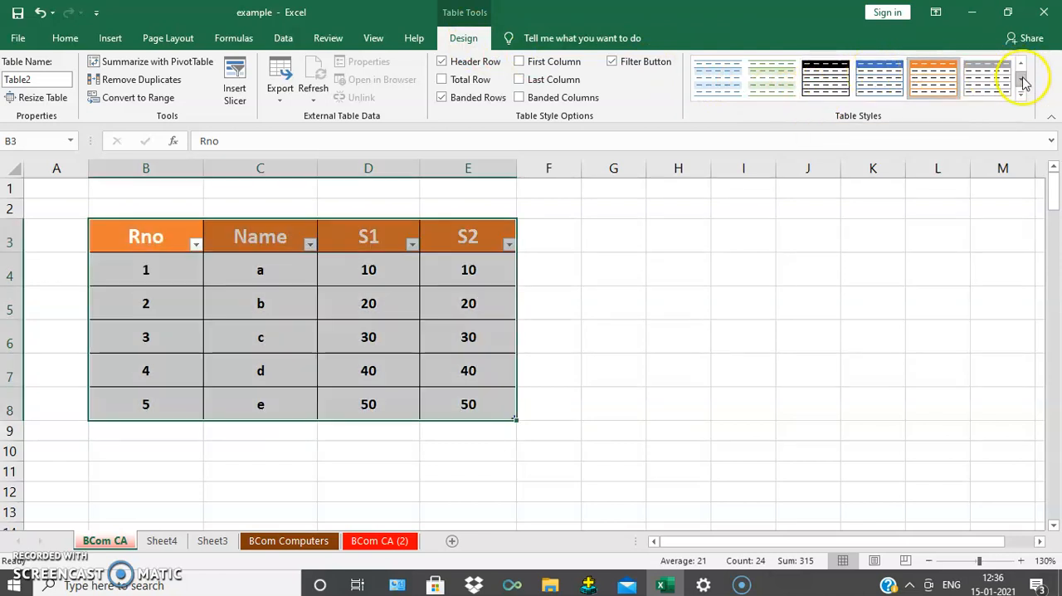
{"action": "left_click", "coordinate": [1021, 83]}
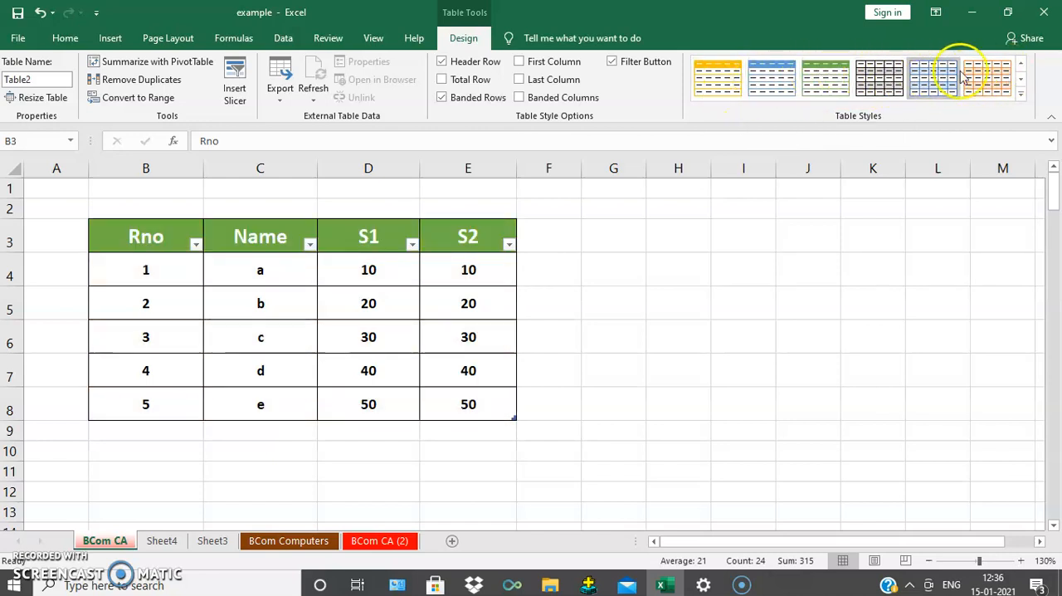
{"action": "left_click", "coordinate": [878, 79]}
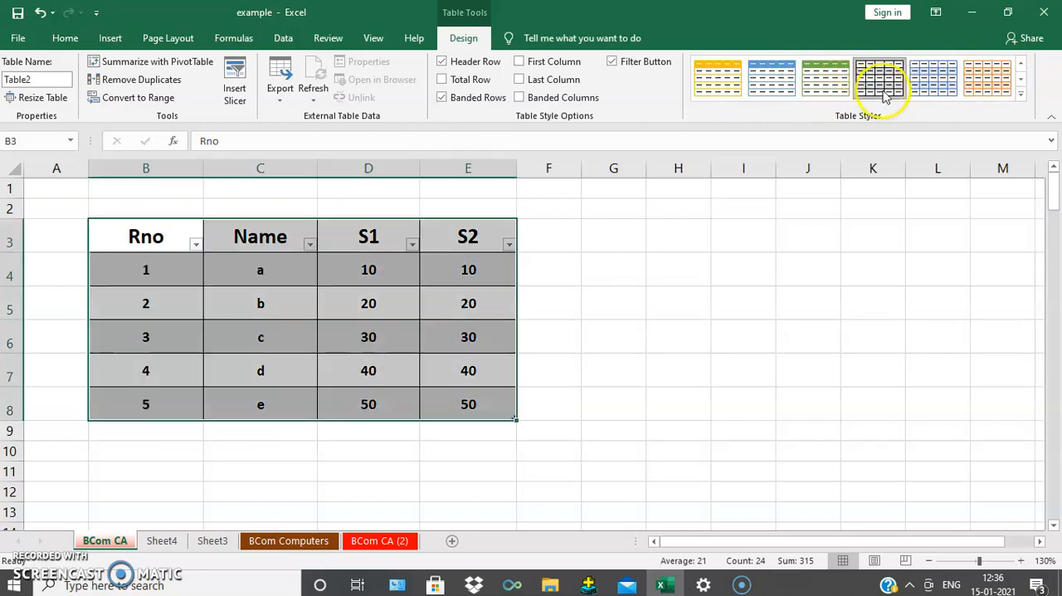
{"action": "left_click", "coordinate": [591, 326]}
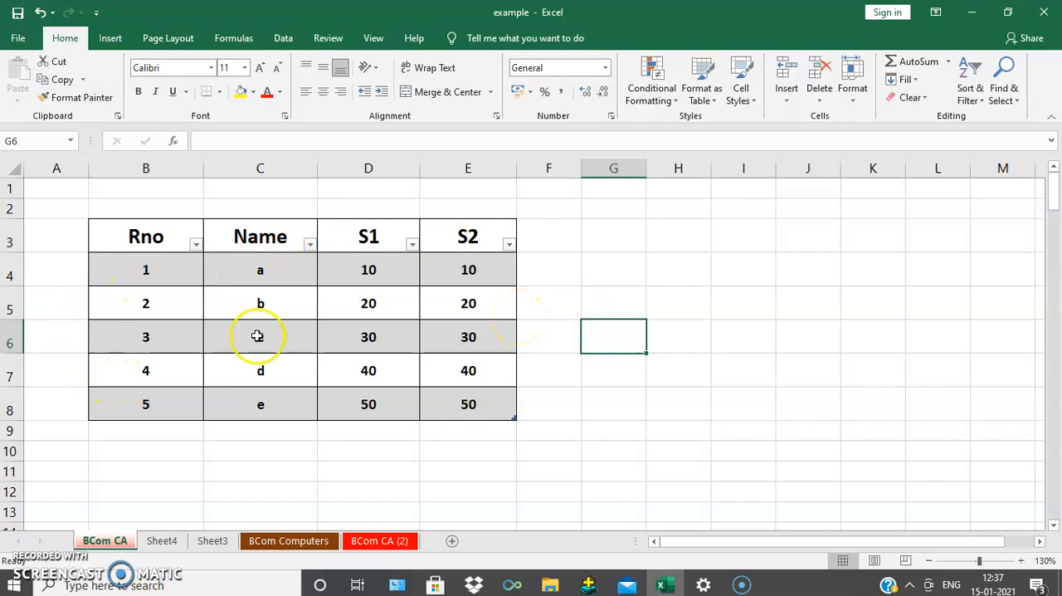
Step: Change the table's style to the orange light gridded style that shades alternate rows and keeps a white header
{"action": "left_click_drag", "start_coordinate": [149, 235], "coordinate": [468, 403]}
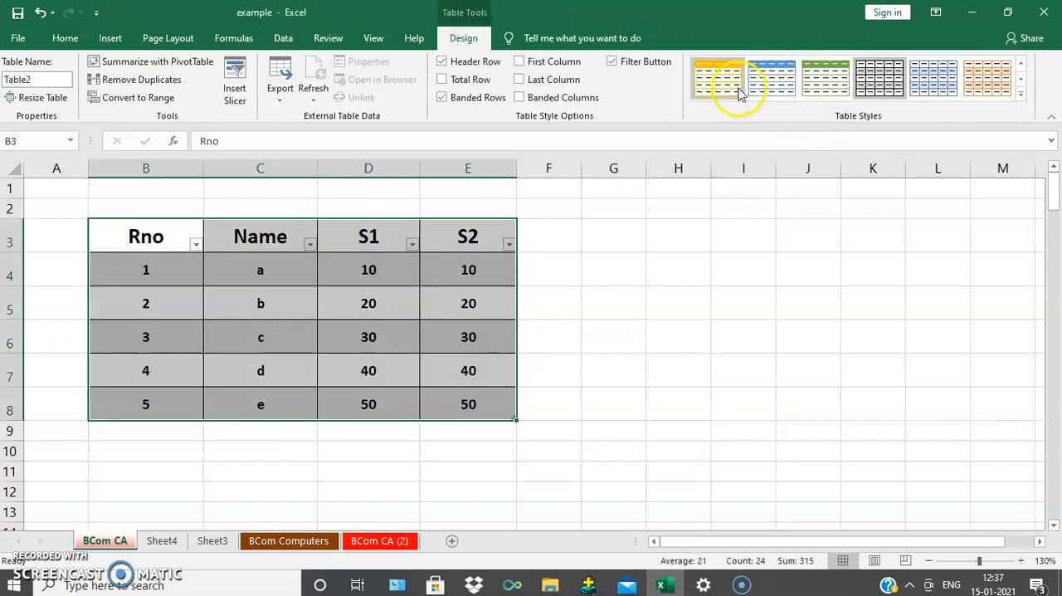
{"action": "left_click", "coordinate": [987, 77]}
{"action": "left_click", "coordinate": [625, 450]}
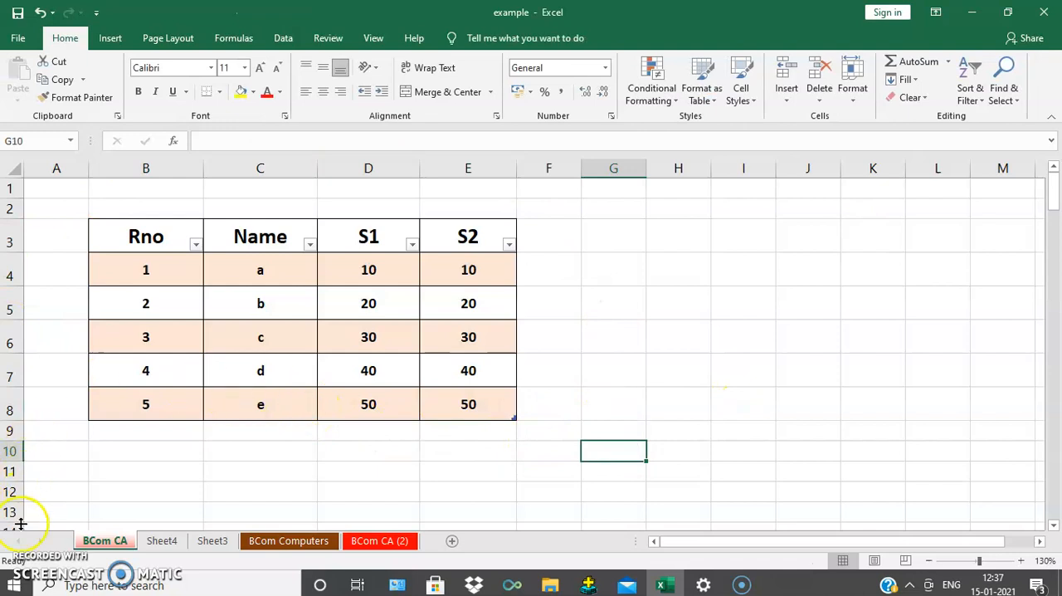
{"action": "left_click", "coordinate": [33, 566]}
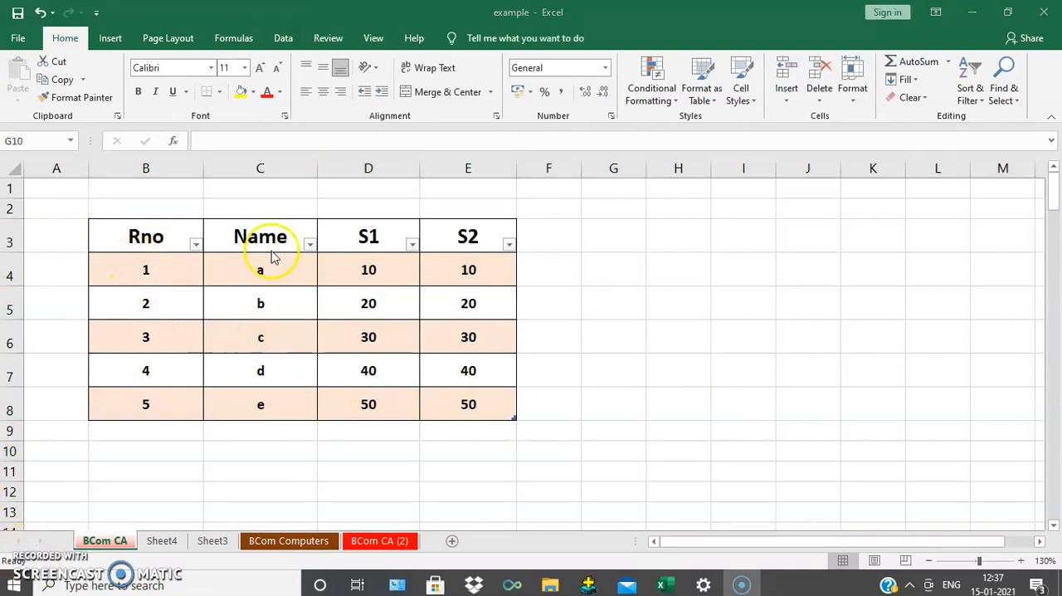
Step: Move the active cell one cell at a time from B4 out to F5, down to D8, and back to B4
{"action": "left_click", "coordinate": [154, 278]}
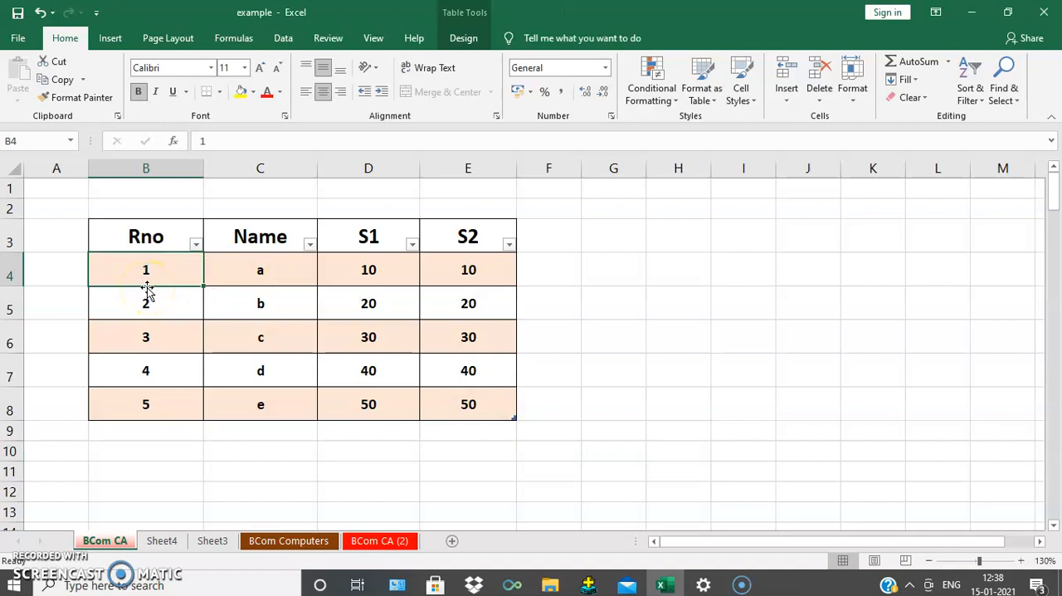
{"action": "key", "text": "Right"}
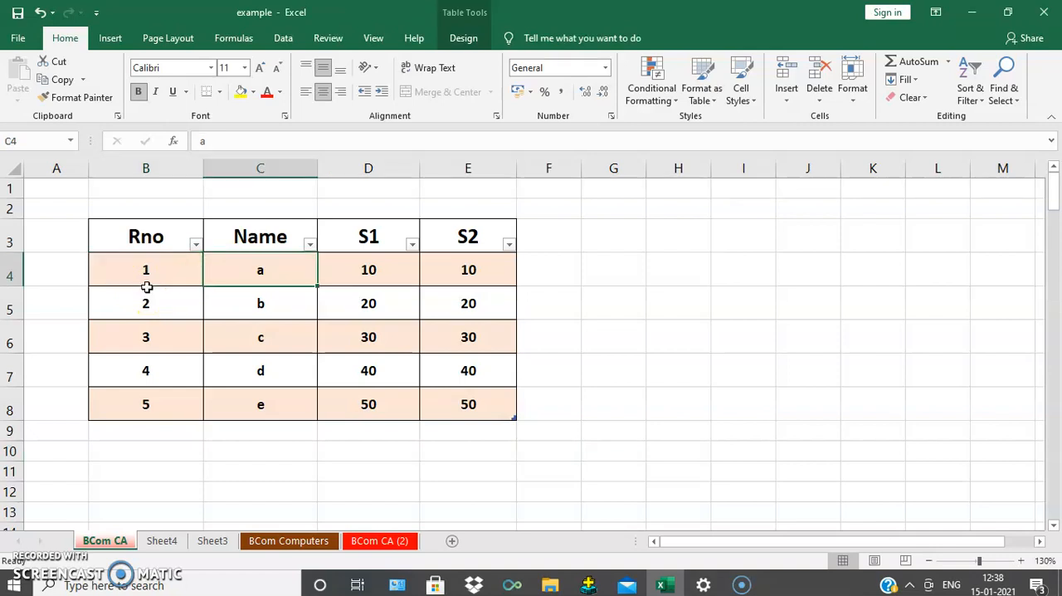
{"action": "key", "text": "Down"}
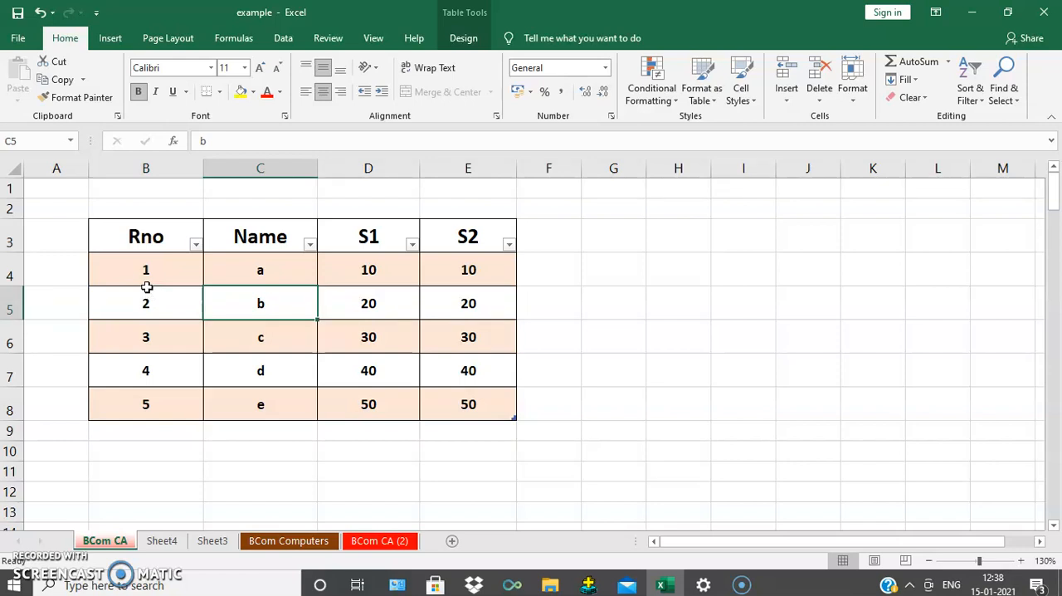
{"action": "key", "text": "Right"}
{"action": "key", "text": "Right"}
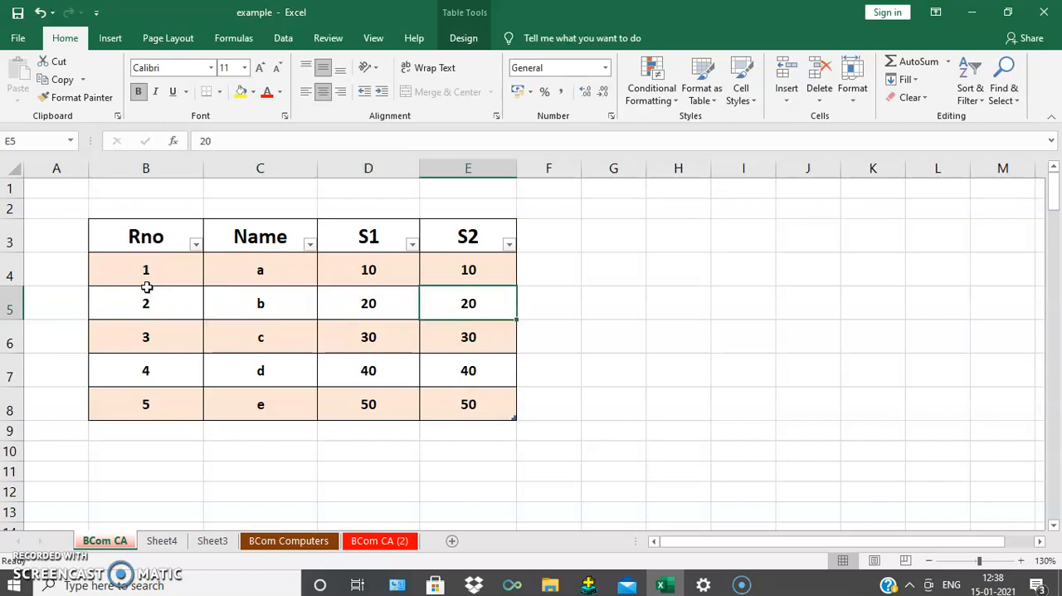
{"action": "key", "text": "Right"}
{"action": "key", "text": "Right"}
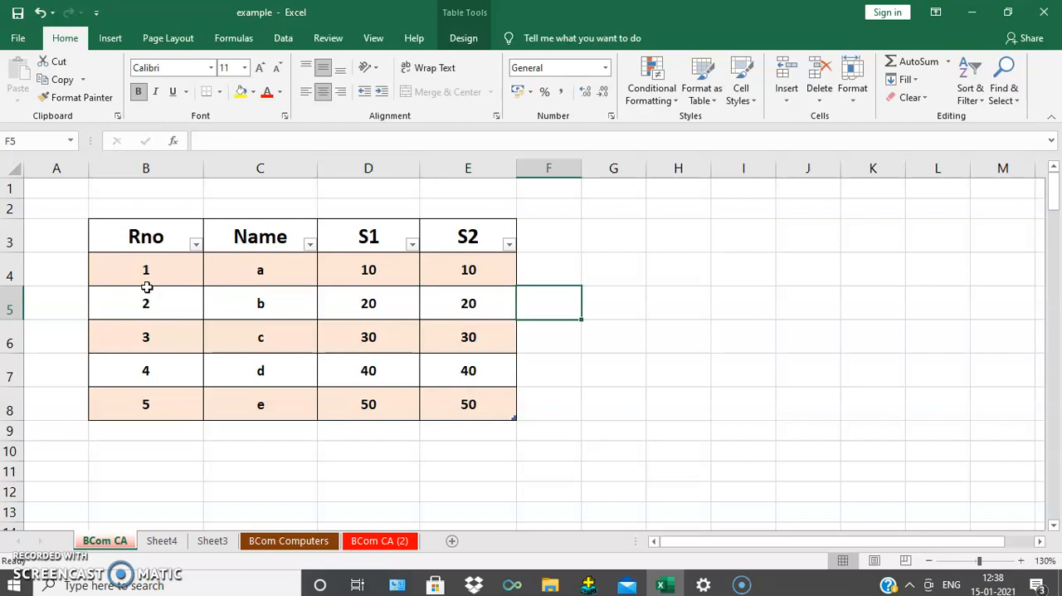
{"action": "key", "text": "Left"}
{"action": "key", "text": "Left"}
{"action": "key", "text": "Left"}
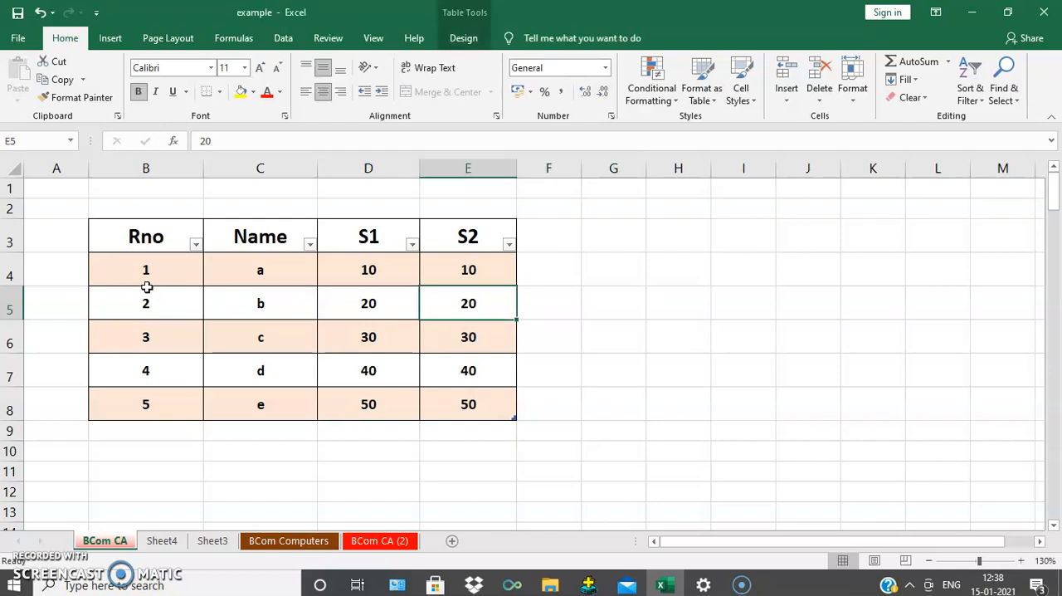
{"action": "key", "text": "Down"}
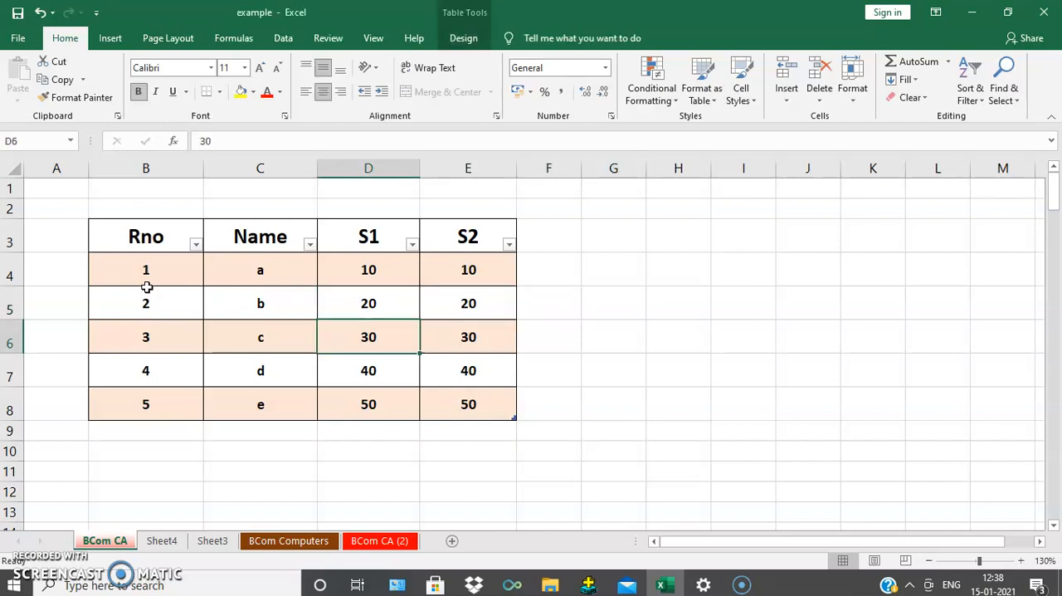
{"action": "key", "text": "Down"}
{"action": "key", "text": "Down"}
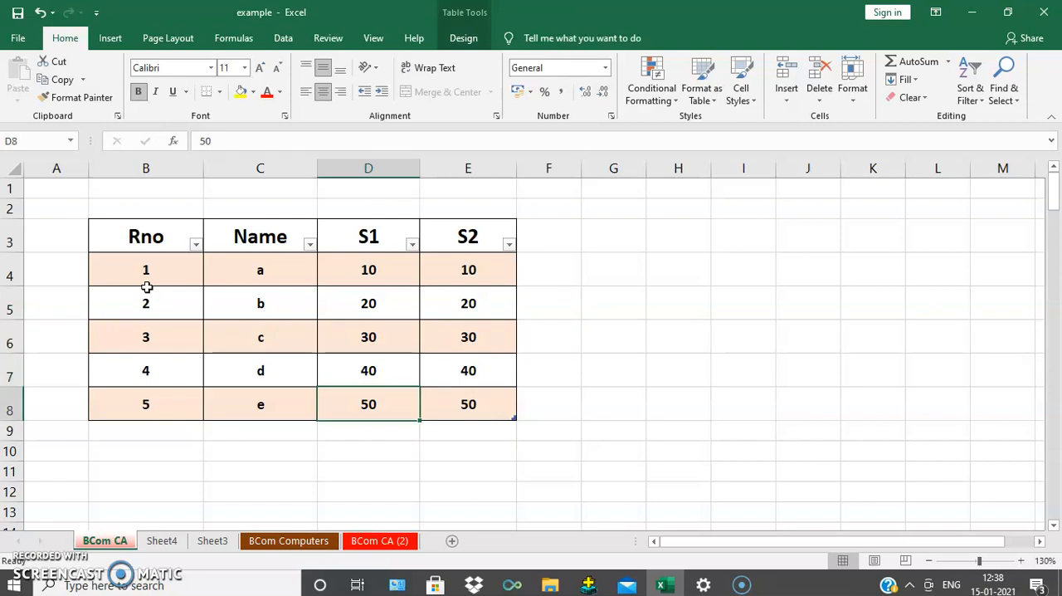
{"action": "key", "text": "Up"}
{"action": "key", "text": "Up"}
{"action": "key", "text": "Up"}
{"action": "key", "text": "Up"}
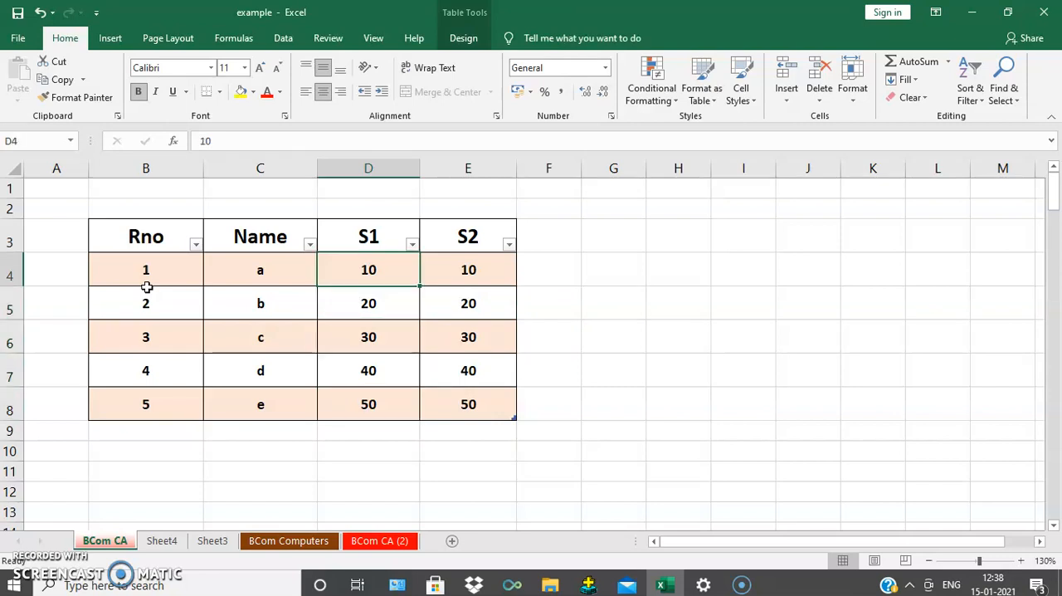
{"action": "key", "text": "Left"}
{"action": "key", "text": "Left"}
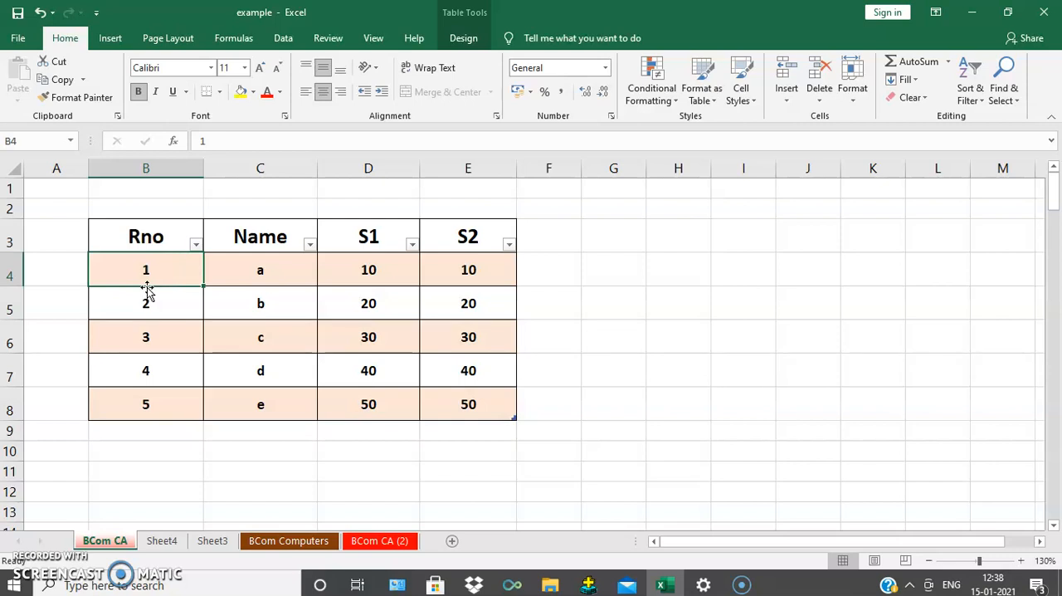
Step: Move the active cell across the first data row from B4 to E4
{"action": "key", "text": "Right"}
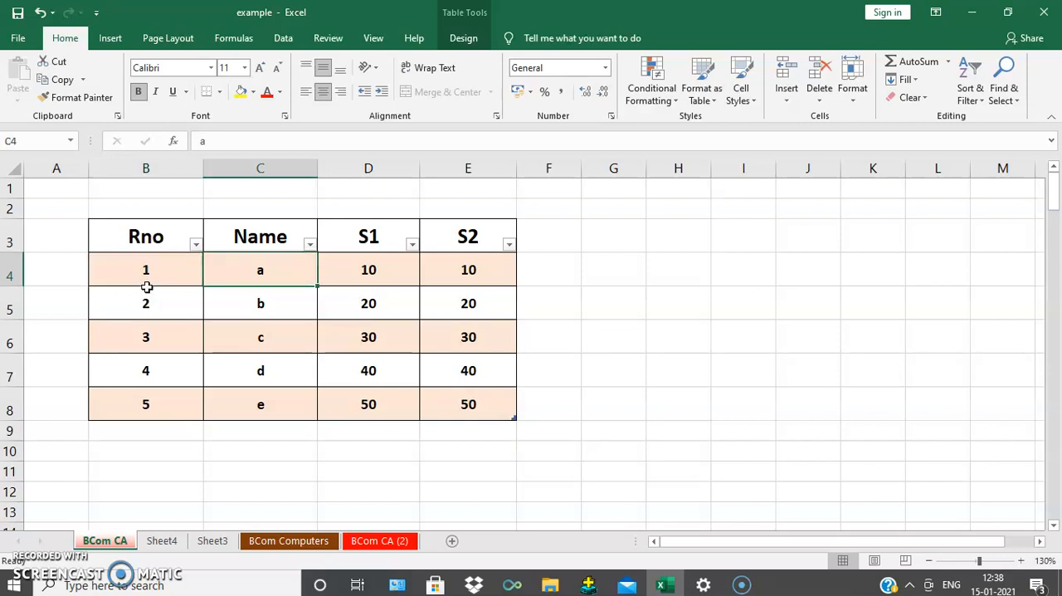
{"action": "key", "text": "Right"}
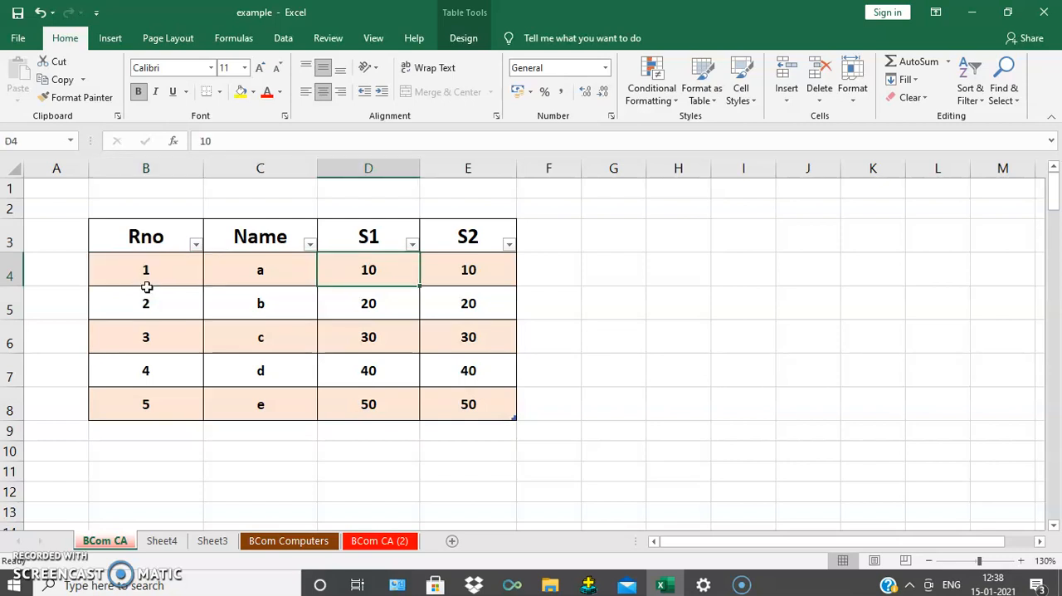
{"action": "key", "text": "Right"}
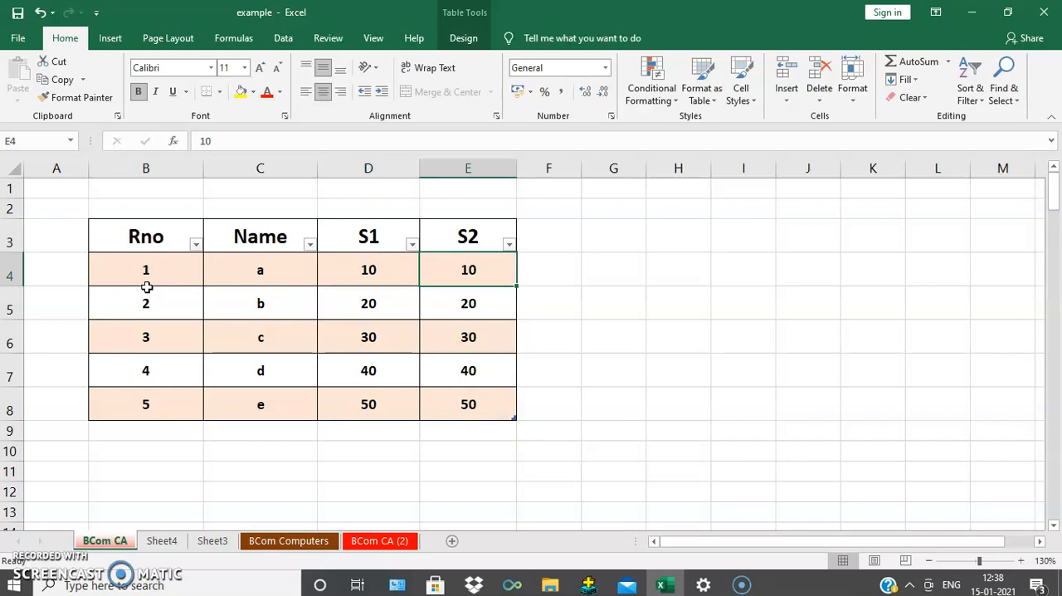
Step: Move the active cell through the table's second and third data rows, from B5 to E6
{"action": "left_click", "coordinate": [147, 288]}
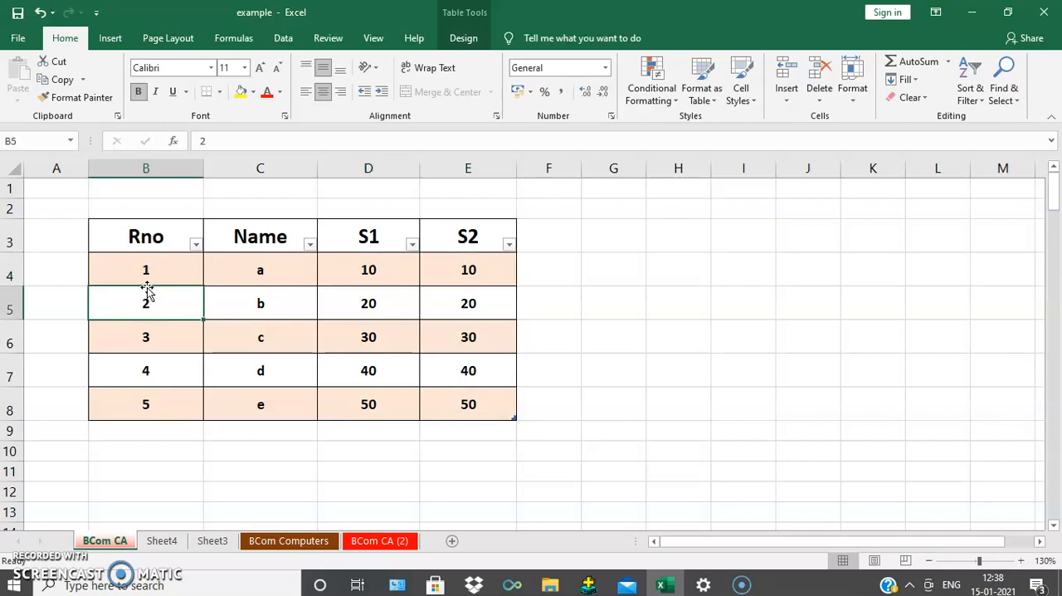
{"action": "key", "text": "Tab"}
{"action": "key", "text": "Tab"}
{"action": "key", "text": "Tab"}
{"action": "key", "text": "Tab"}
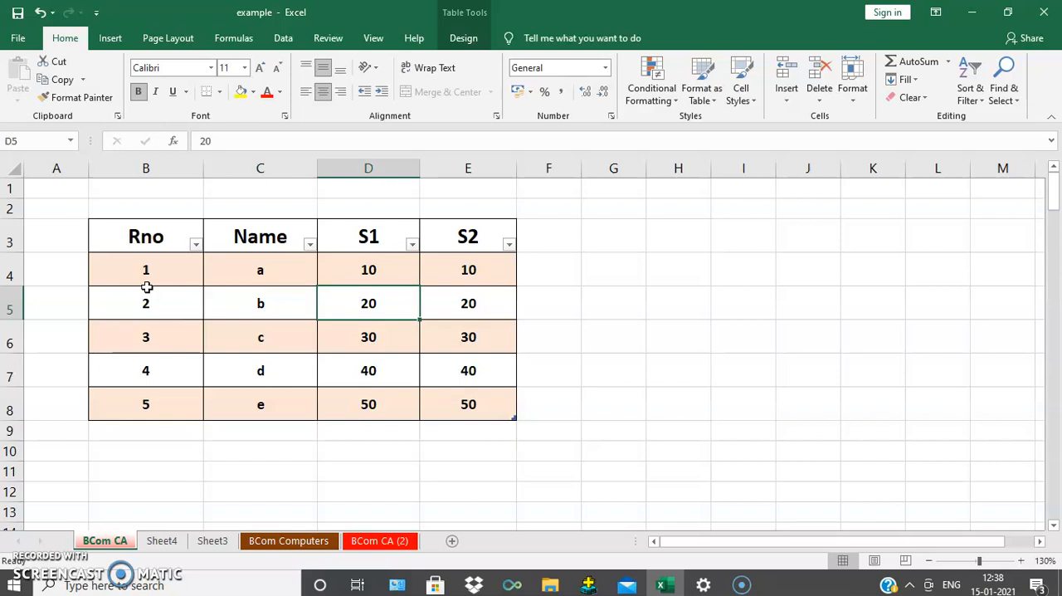
{"action": "key", "text": "Tab"}
{"action": "key", "text": "Tab"}
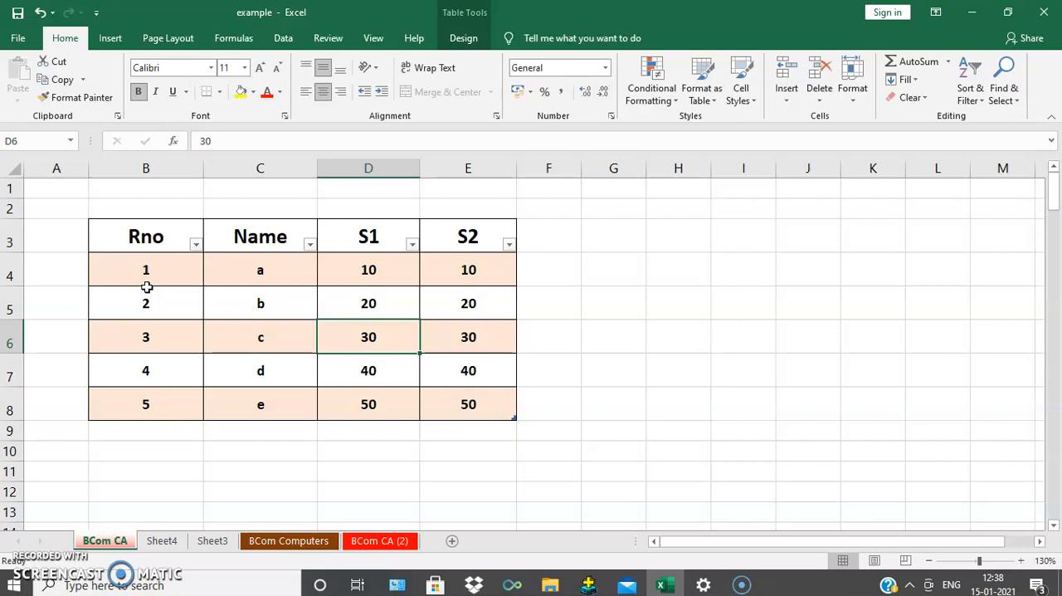
{"action": "key", "text": "Tab"}
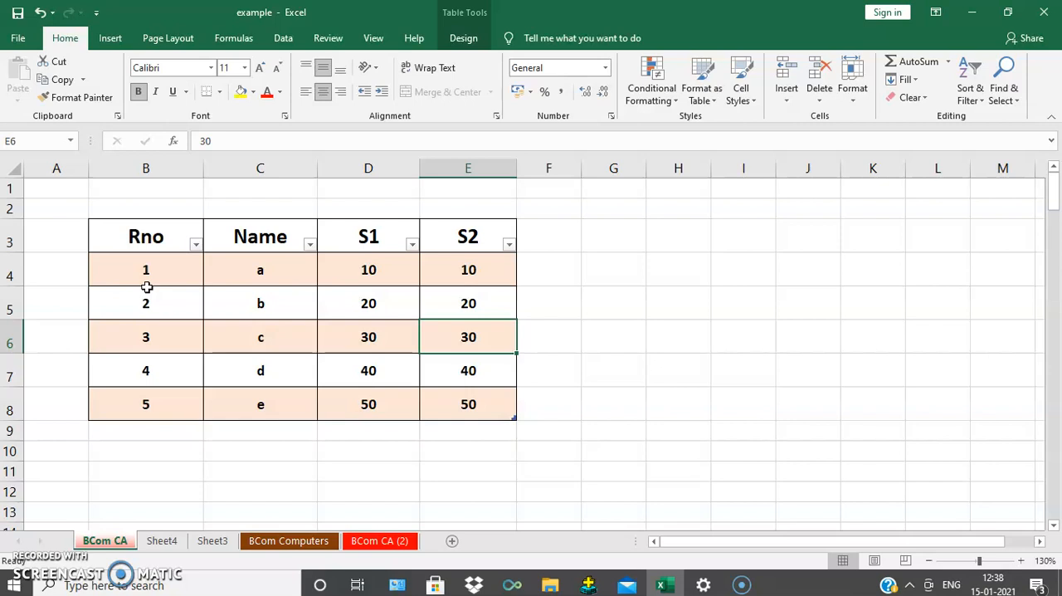
Step: Continue moving the active cell through the last two data rows, from B7 to E8
{"action": "key", "text": "Tab"}
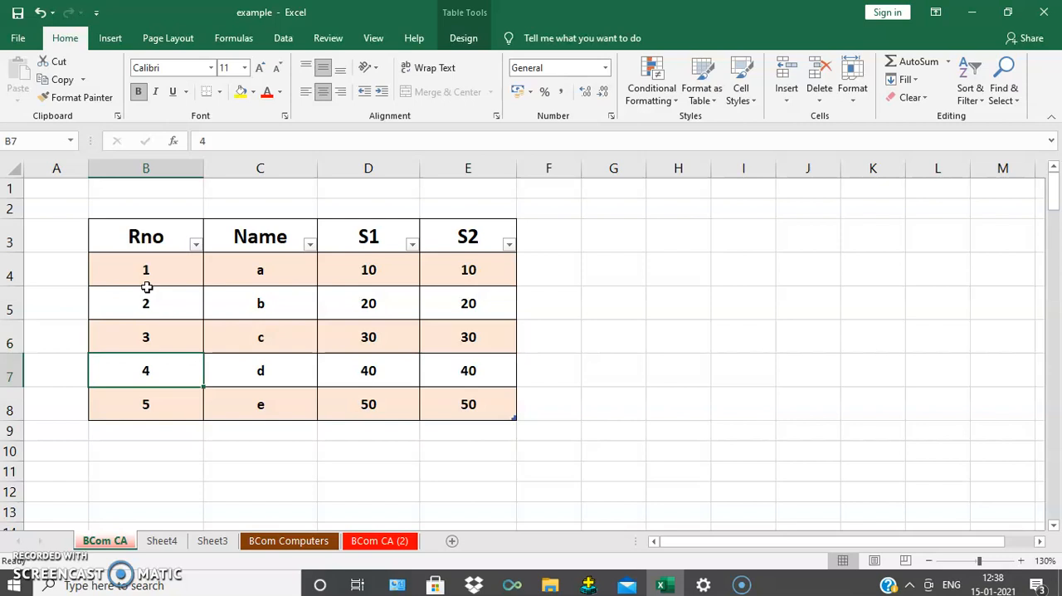
{"action": "key", "text": "Tab"}
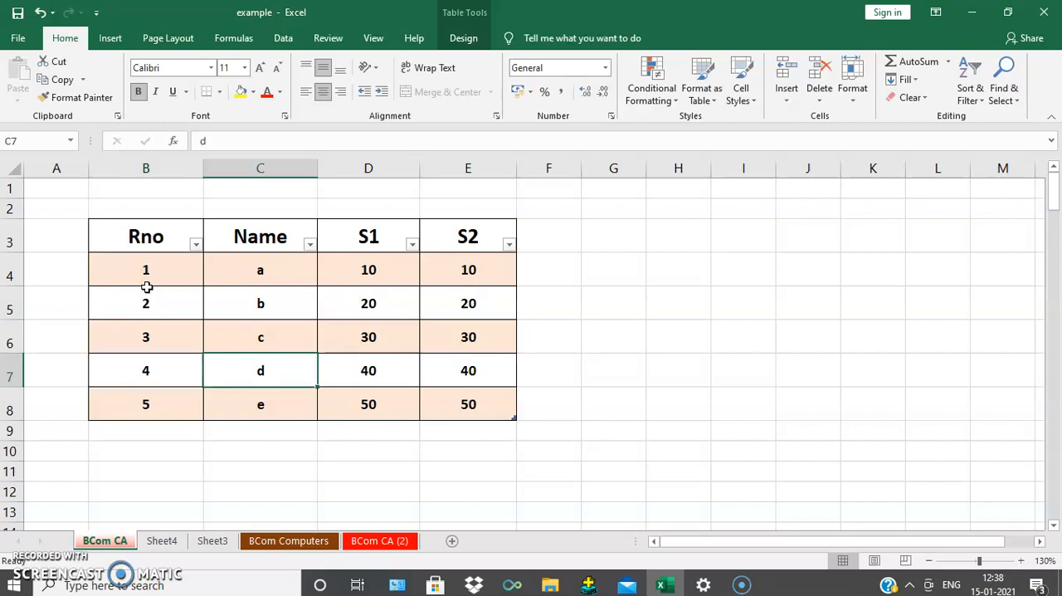
{"action": "key", "text": "Tab"}
{"action": "key", "text": "Tab"}
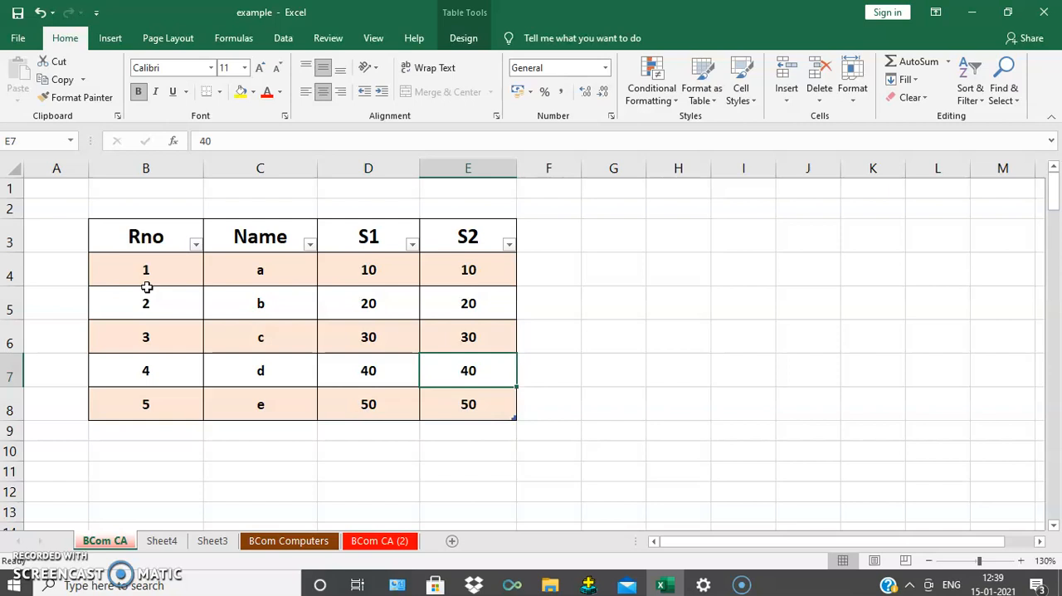
{"action": "key", "text": "Tab"}
{"action": "key", "text": "Tab"}
{"action": "key", "text": "Tab"}
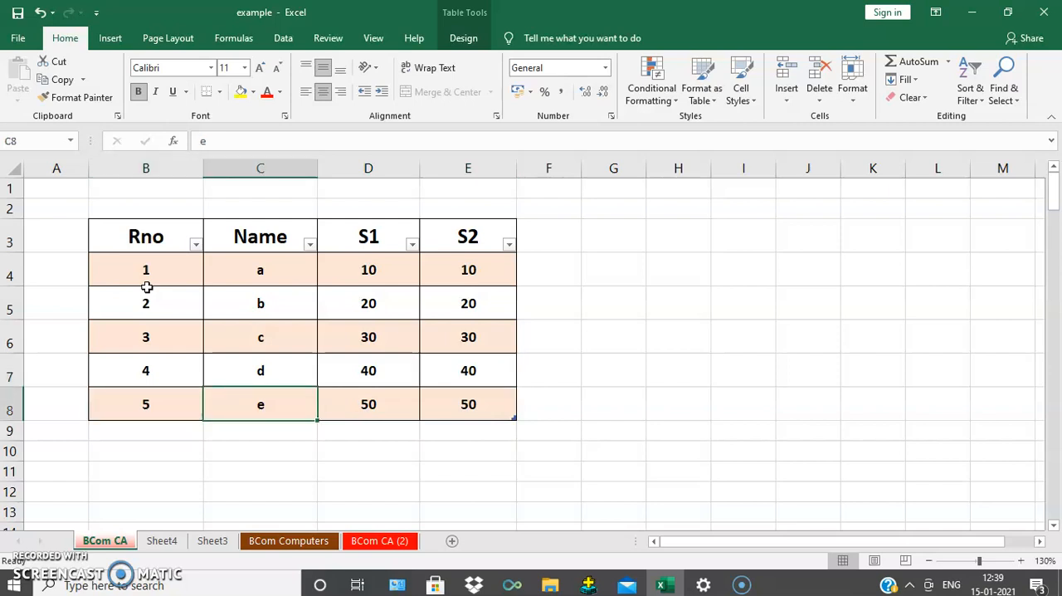
{"action": "key", "text": "Tab"}
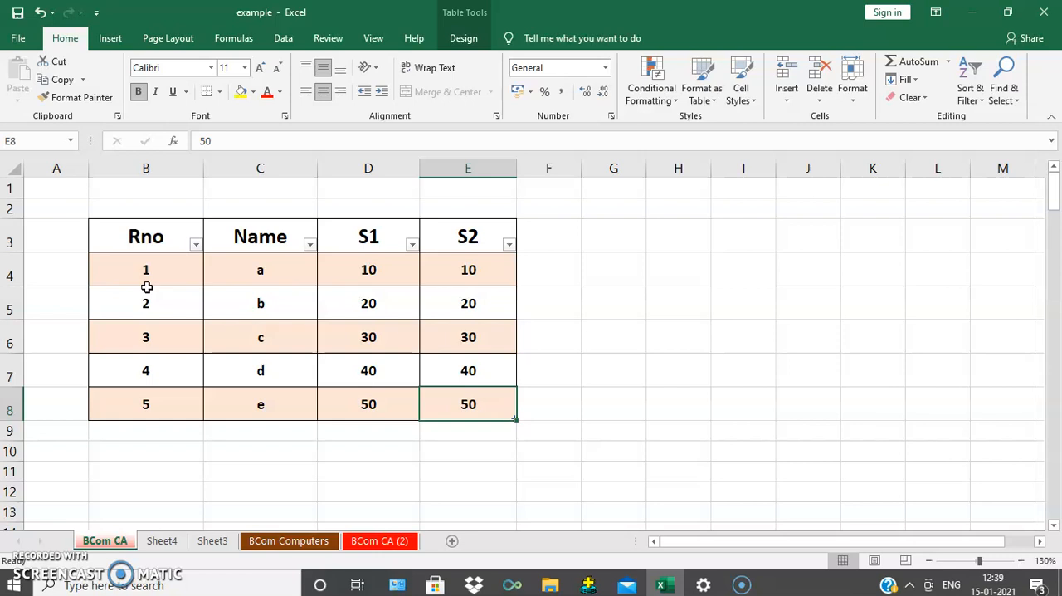
Step: Add an empty row at the table's end by advancing past E8, and move across it to E9
{"action": "key", "text": "Tab"}
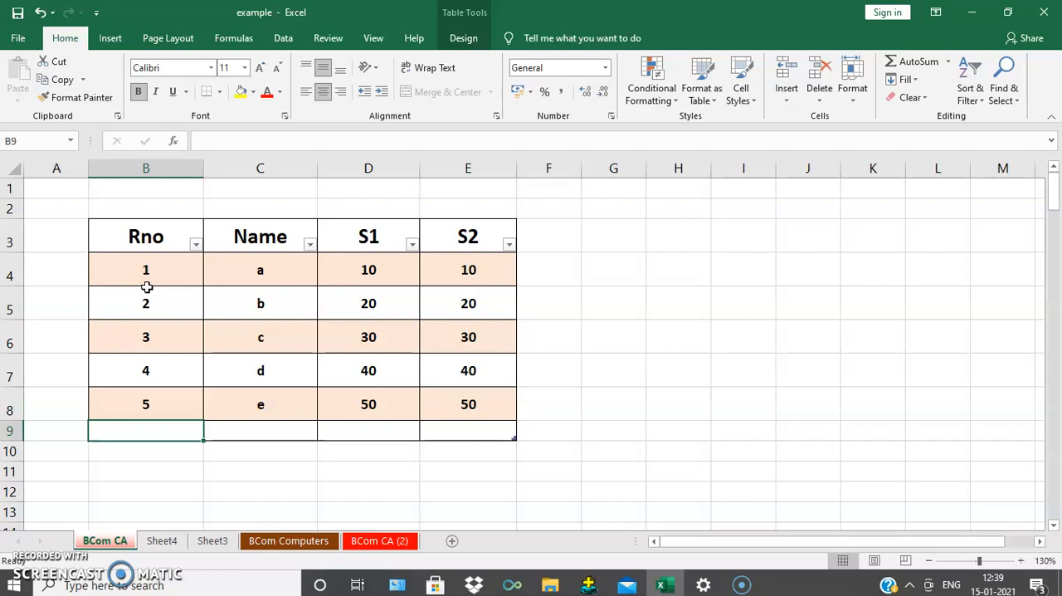
{"action": "key", "text": "Tab"}
{"action": "key", "text": "Tab"}
{"action": "key", "text": "Tab"}
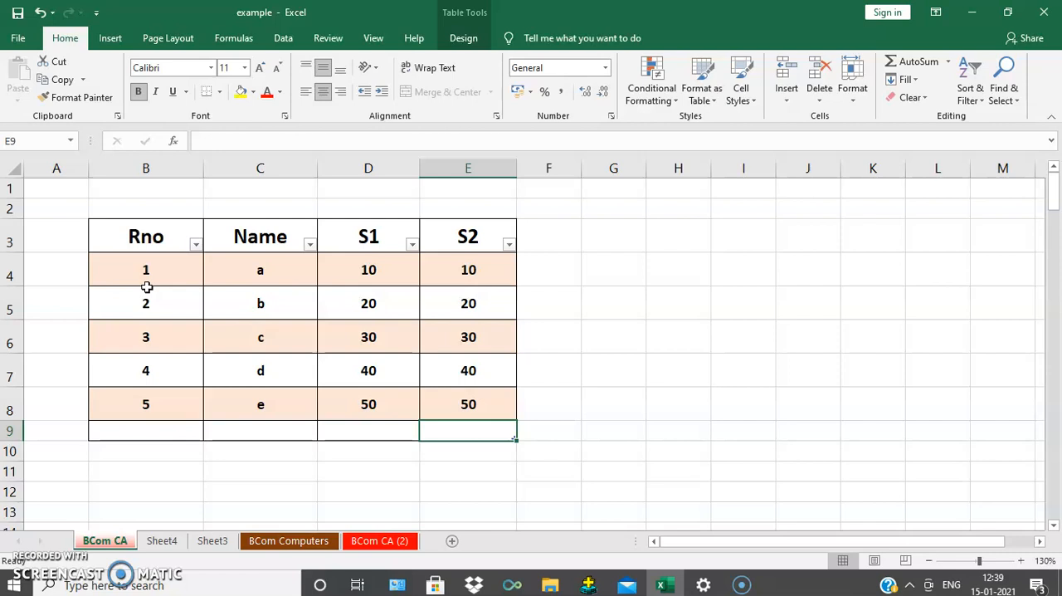
{"action": "key", "text": "Tab"}
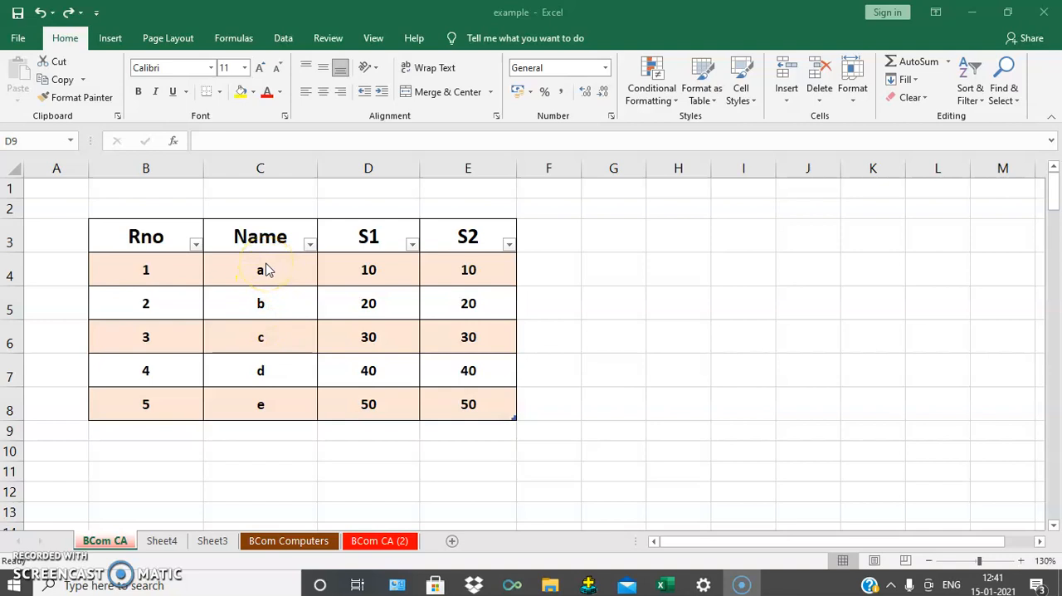
Step: Select the Name entries from C4 to C7, and return to the single cell D5
{"action": "left_click", "coordinate": [273, 294]}
{"action": "left_click_drag", "start_coordinate": [269, 272], "coordinate": [275, 384]}
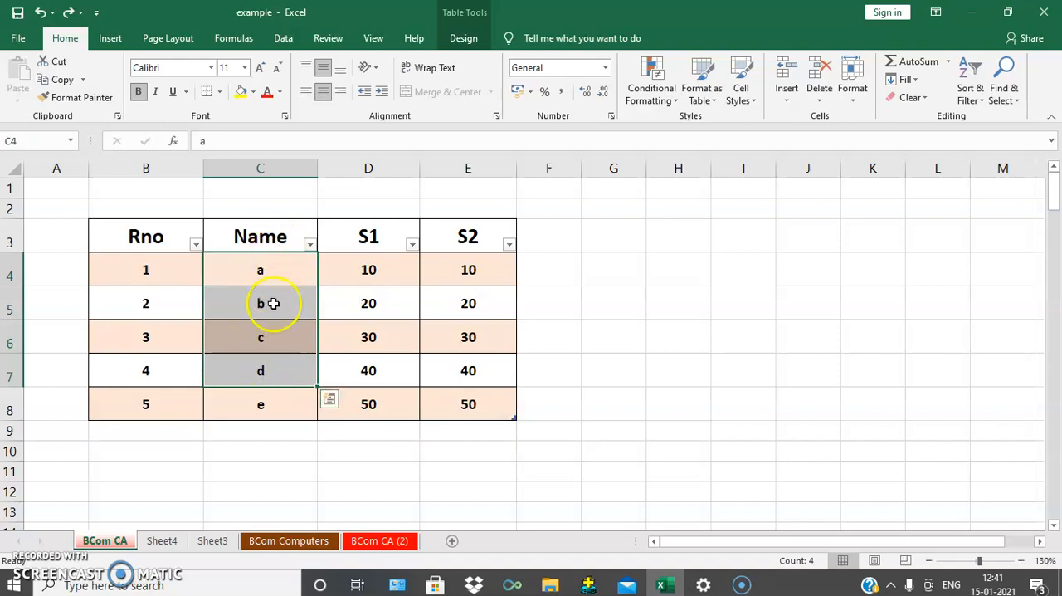
{"action": "left_click_drag", "start_coordinate": [284, 267], "coordinate": [283, 365]}
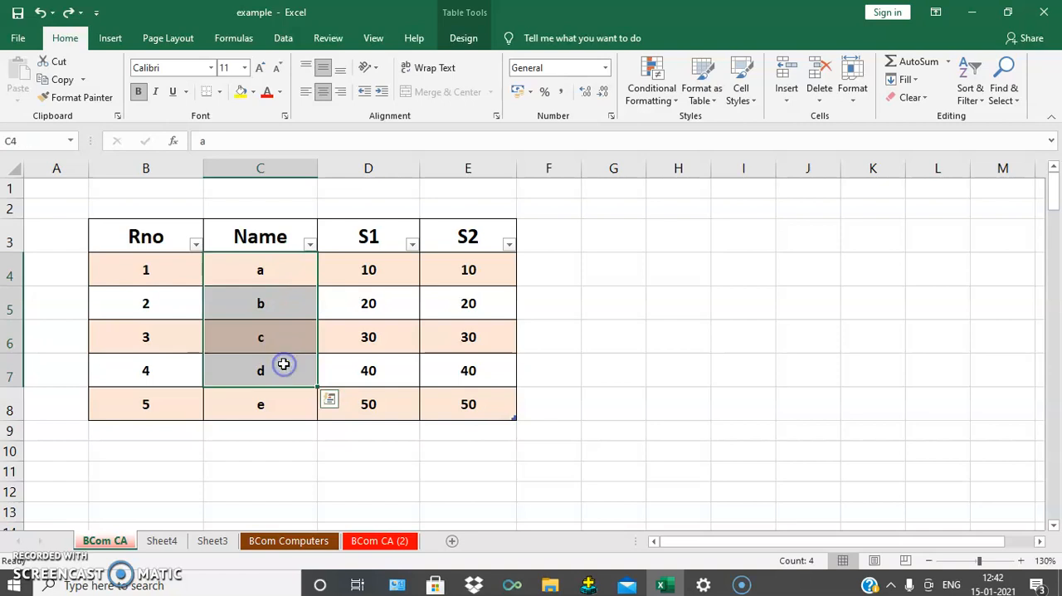
{"action": "left_click", "coordinate": [342, 314]}
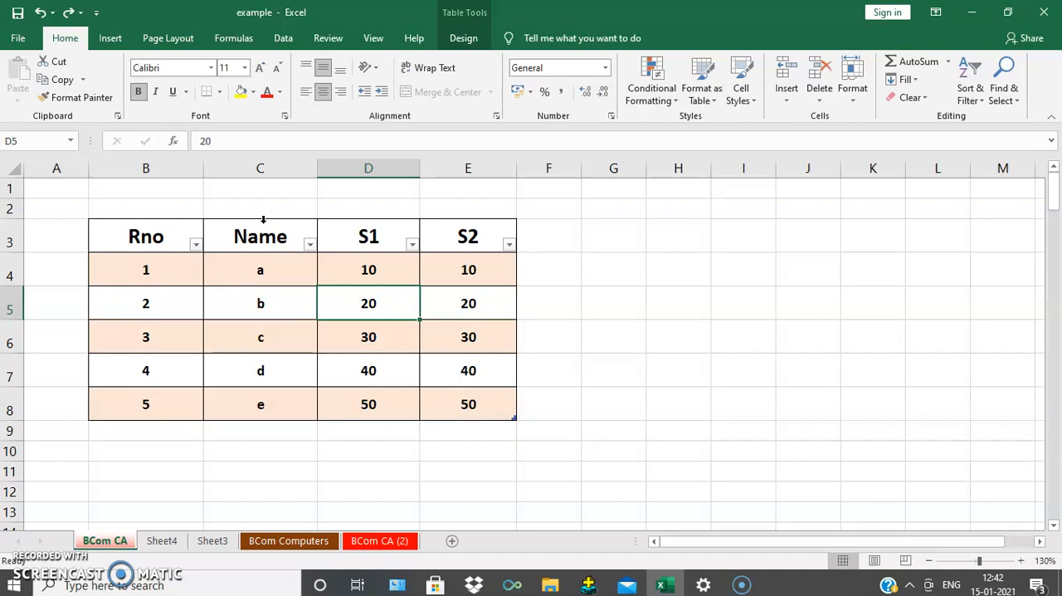
Step: Select the Name and S2 table columns in turn, each first as data only and again with its header
{"action": "left_click", "coordinate": [263, 219]}
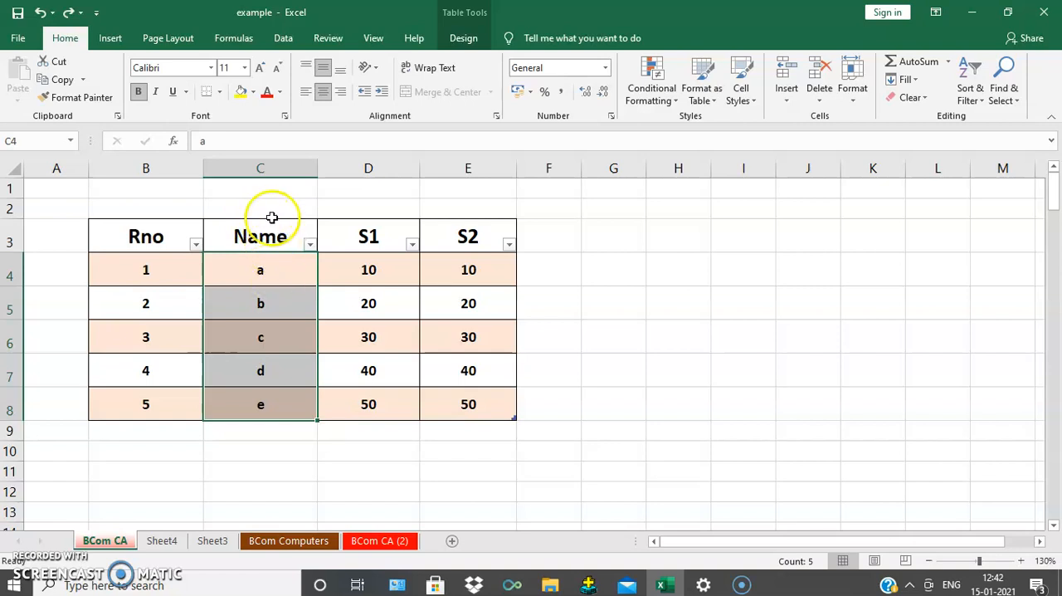
{"action": "left_click", "coordinate": [273, 223]}
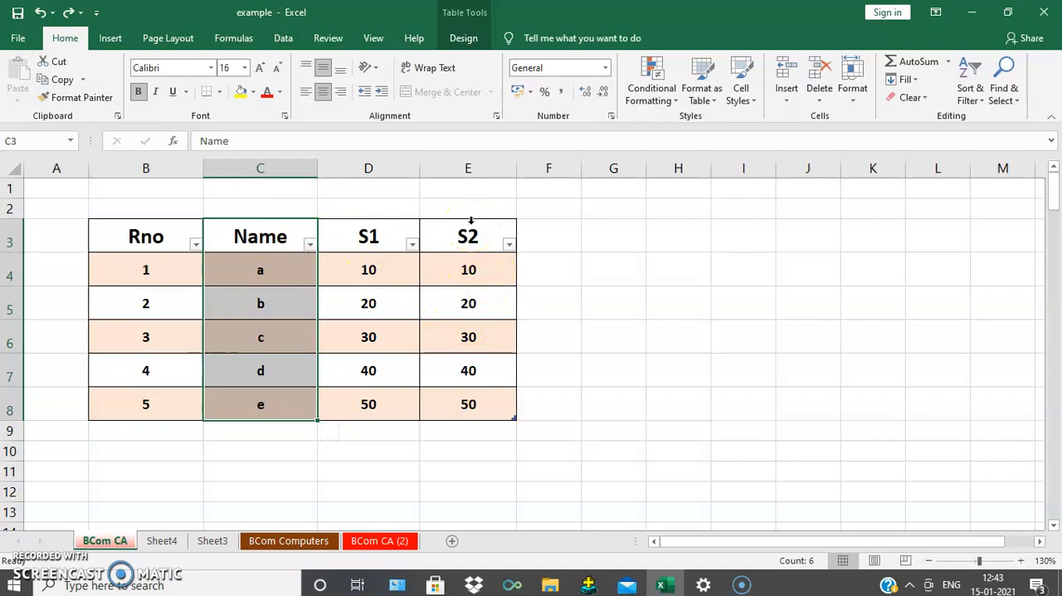
{"action": "left_click", "coordinate": [470, 219]}
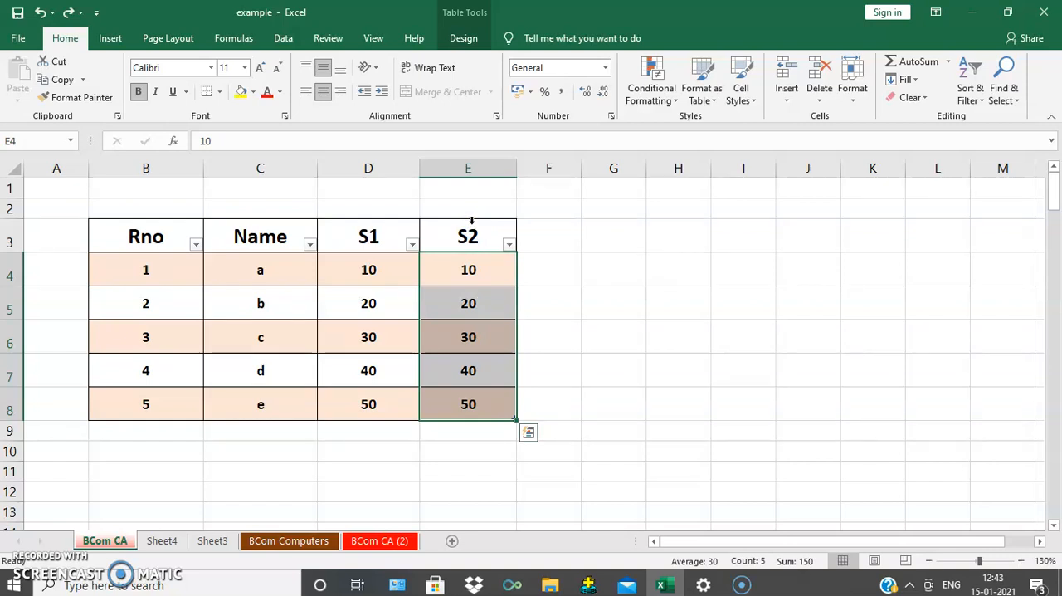
{"action": "left_click", "coordinate": [470, 219]}
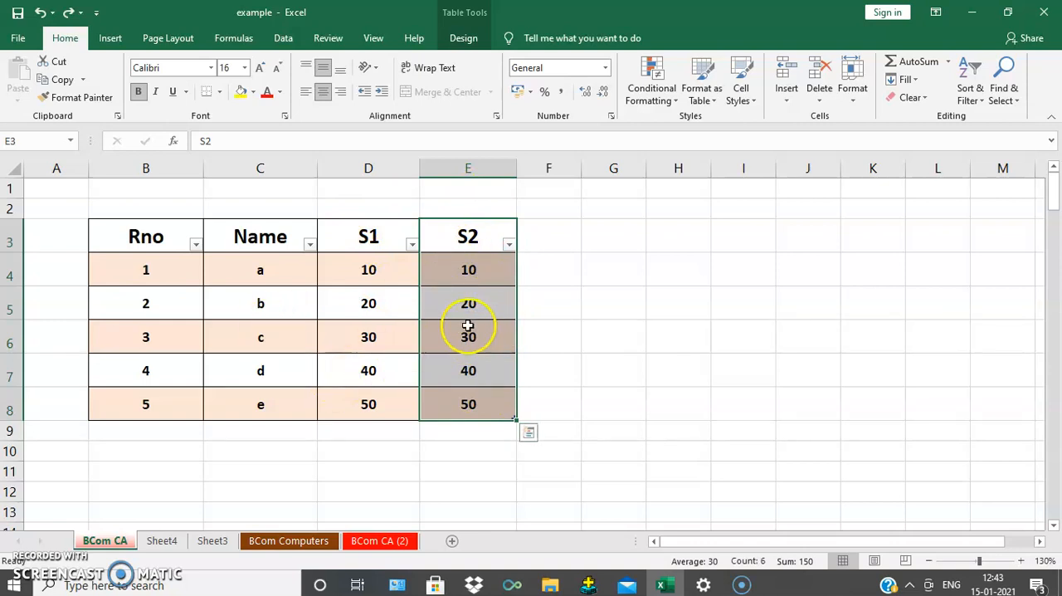
{"action": "left_click", "coordinate": [358, 348]}
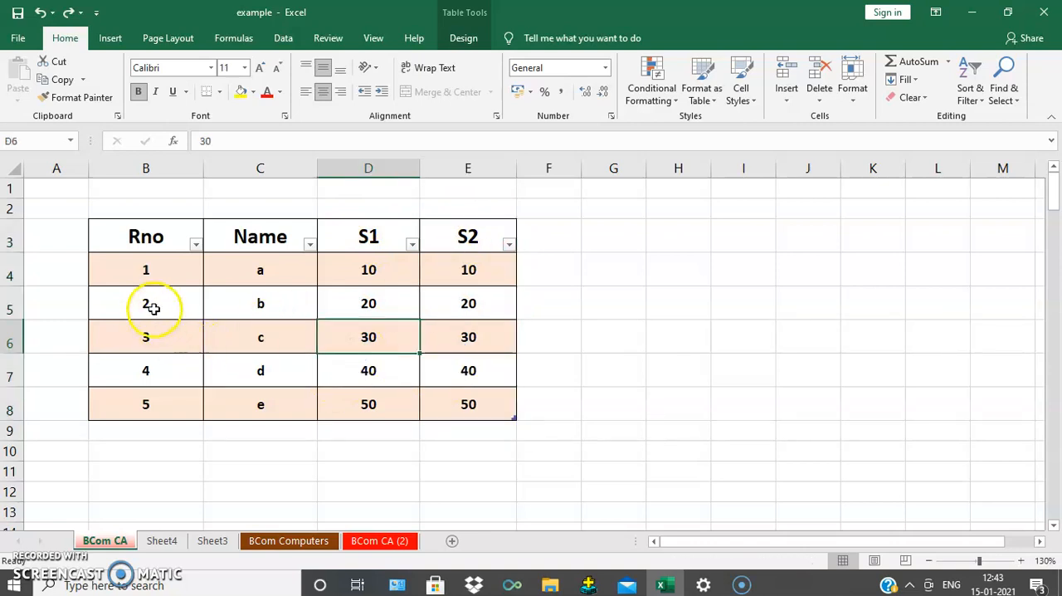
Step: Select cells B5 to D5, clear that selection at C7, and select the whole table row for Rno 2
{"action": "left_click_drag", "start_coordinate": [141, 302], "coordinate": [357, 302]}
{"action": "left_click", "coordinate": [298, 370]}
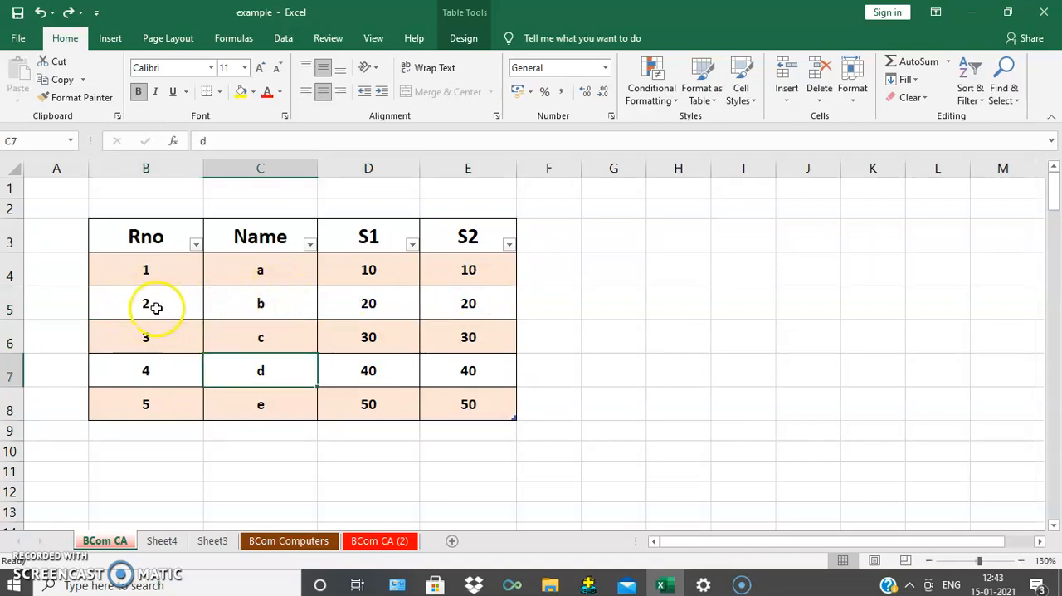
{"action": "left_click", "coordinate": [92, 302]}
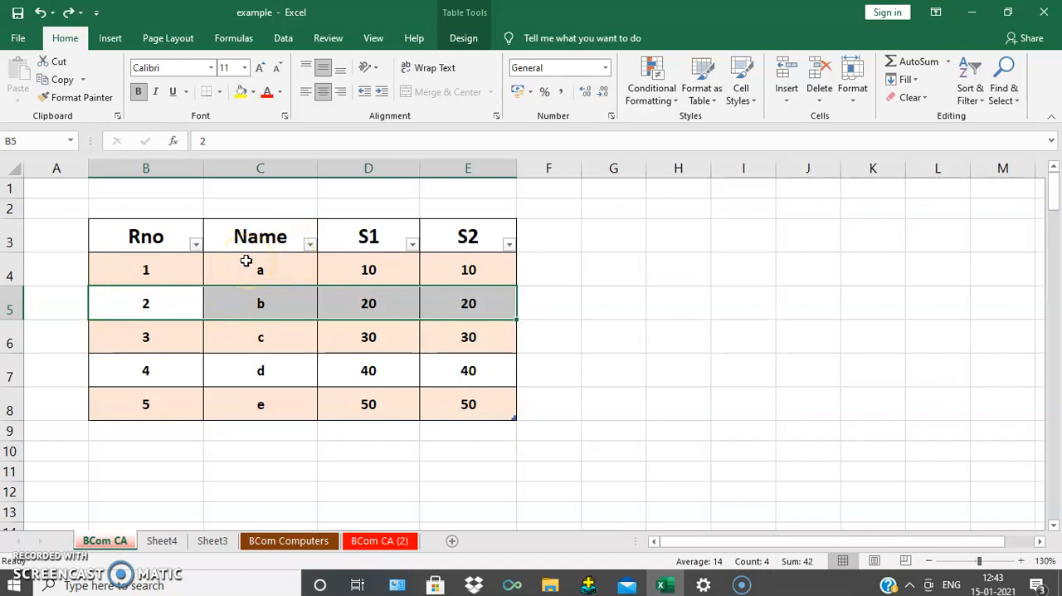
Step: Extend the selection from C4 down to C8 and expand it to include the Name header
{"action": "left_click_drag", "start_coordinate": [262, 288], "coordinate": [263, 290]}
{"action": "left_click", "coordinate": [263, 270]}
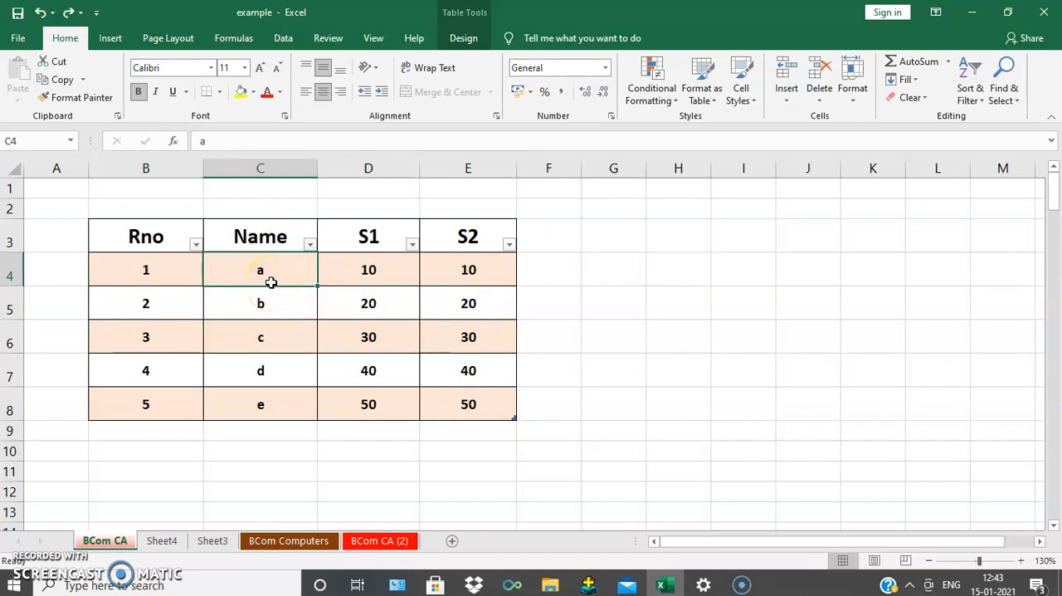
{"action": "left_click", "coordinate": [295, 279]}
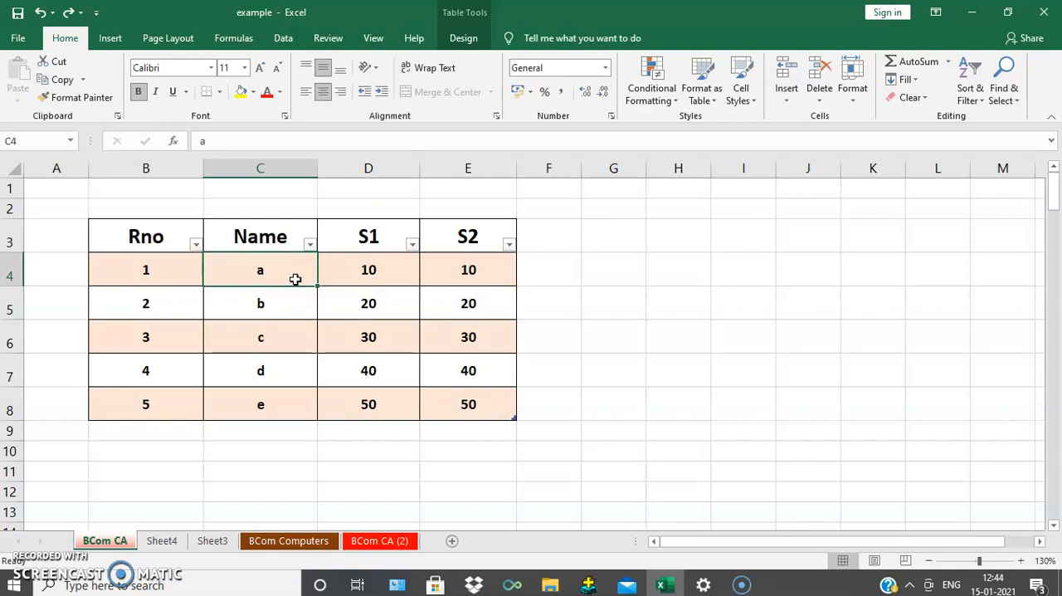
{"action": "key", "text": "ctrl+shift+Down"}
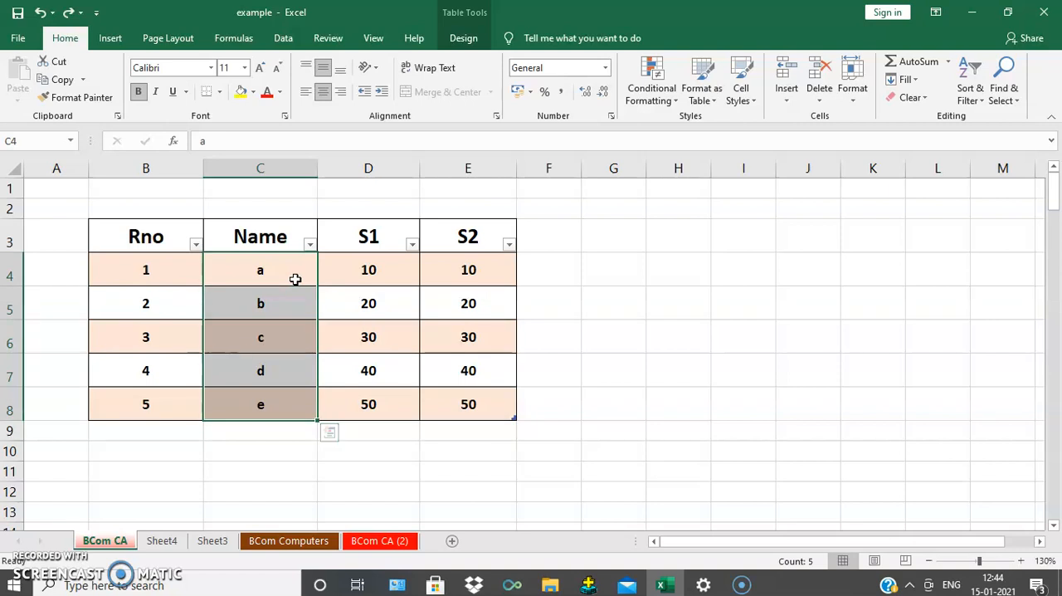
{"action": "key", "text": "ctrl+space"}
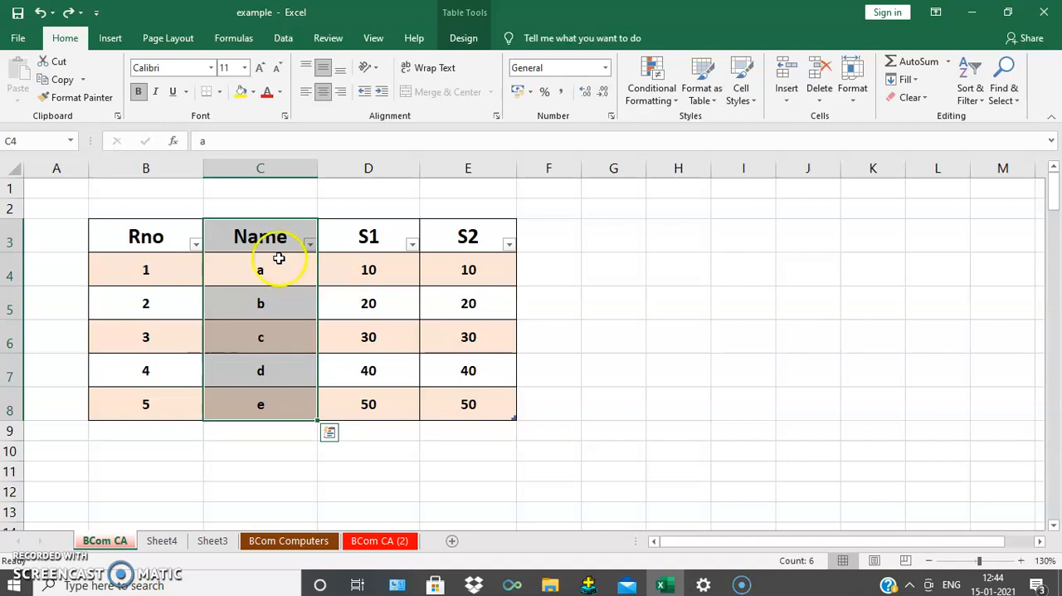
Step: Extend the selection from E4 down to E8 and expand it to include the S2 header
{"action": "left_click", "coordinate": [465, 272]}
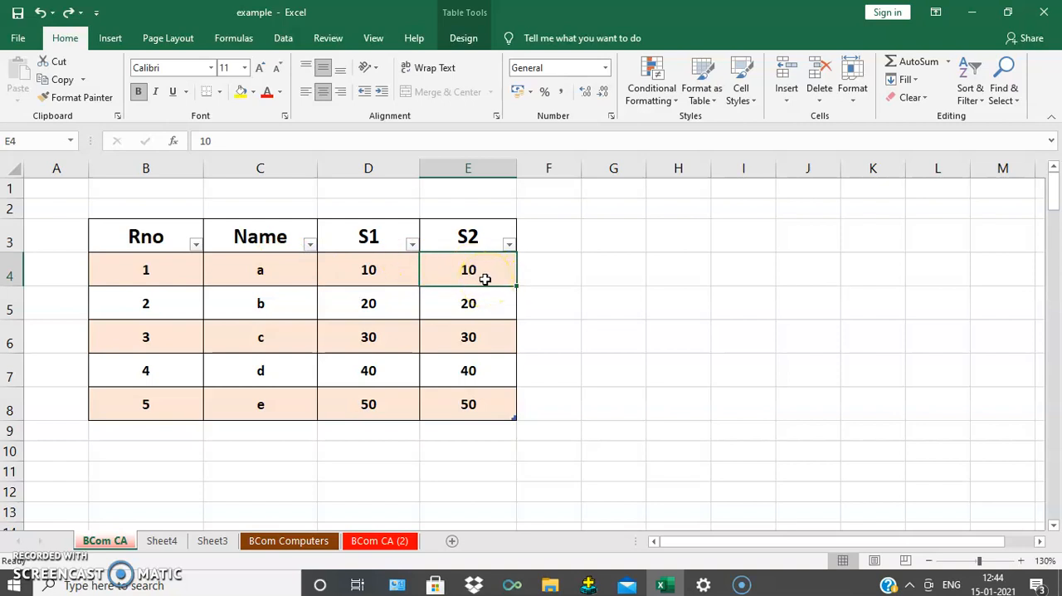
{"action": "key", "text": "ctrl+shift+Down"}
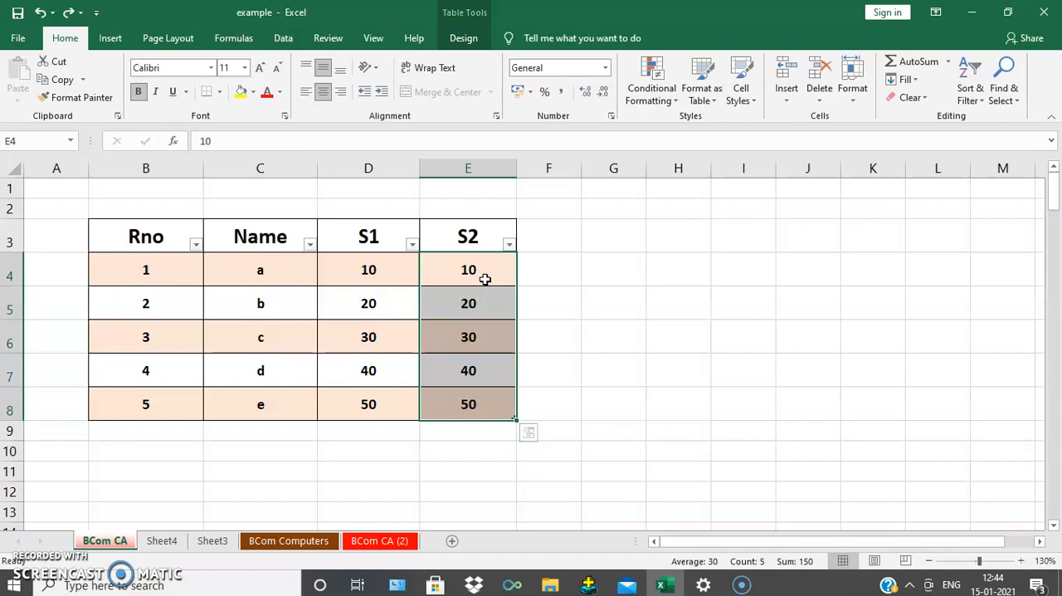
{"action": "key", "text": "ctrl+space"}
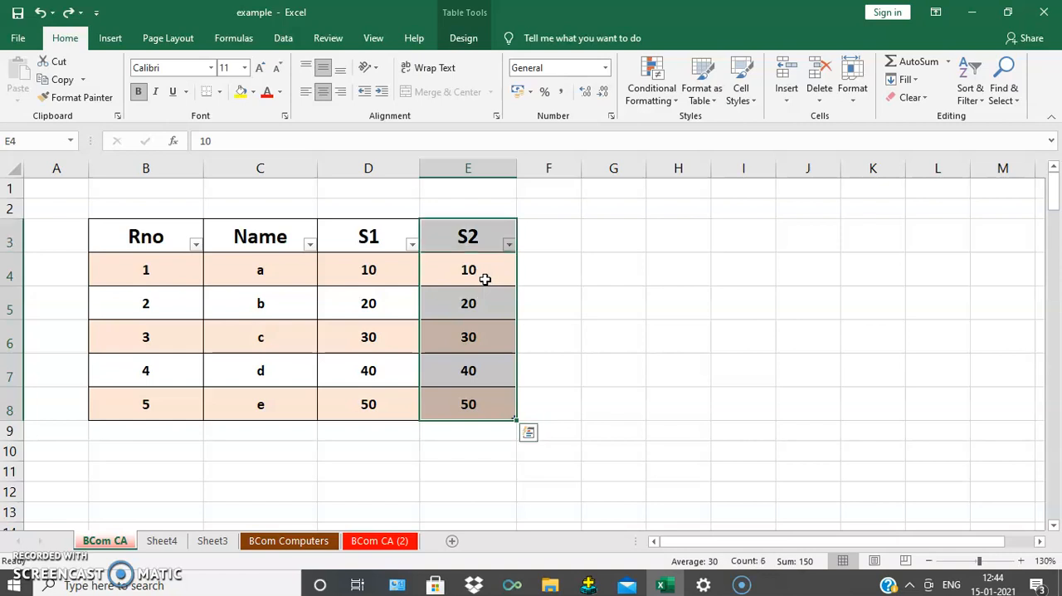
Step: Extend the selection from B5 across its table row to E5, and return to the single cell D6
{"action": "left_click", "coordinate": [169, 302]}
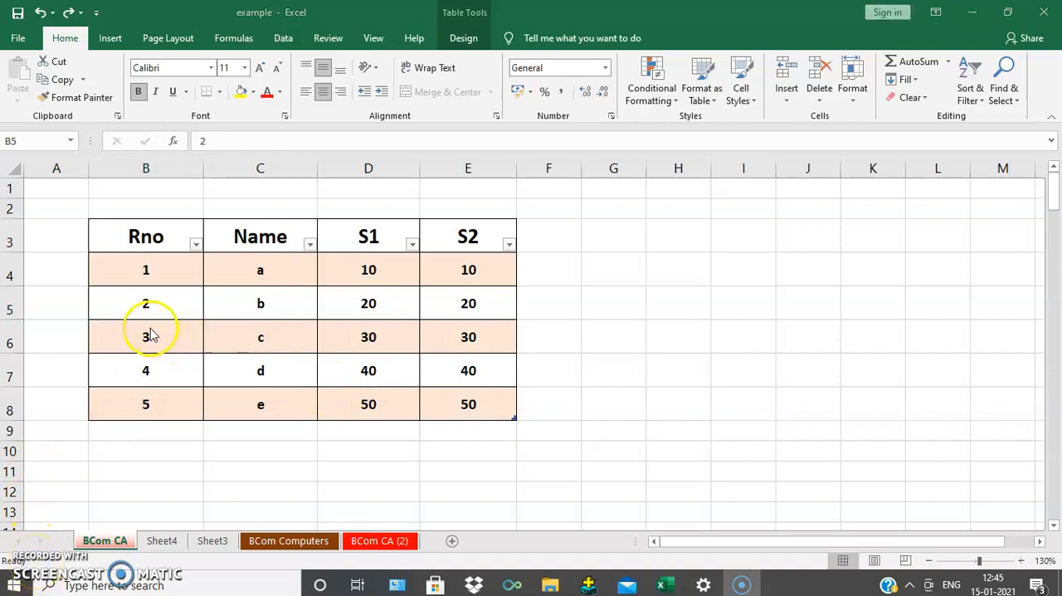
{"action": "left_click", "coordinate": [147, 310]}
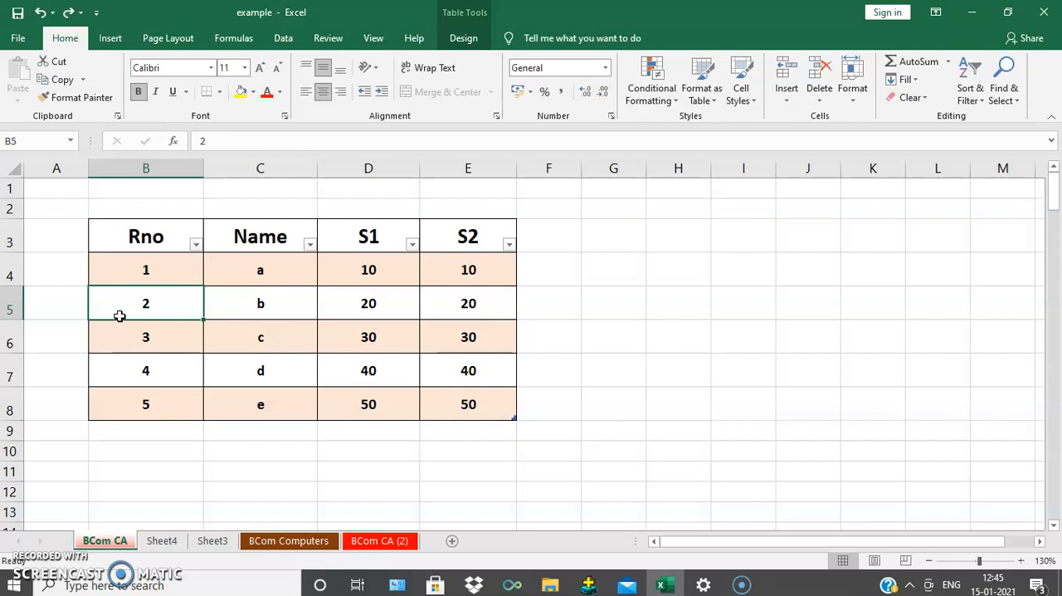
{"action": "key", "text": "ctrl+shift+Right"}
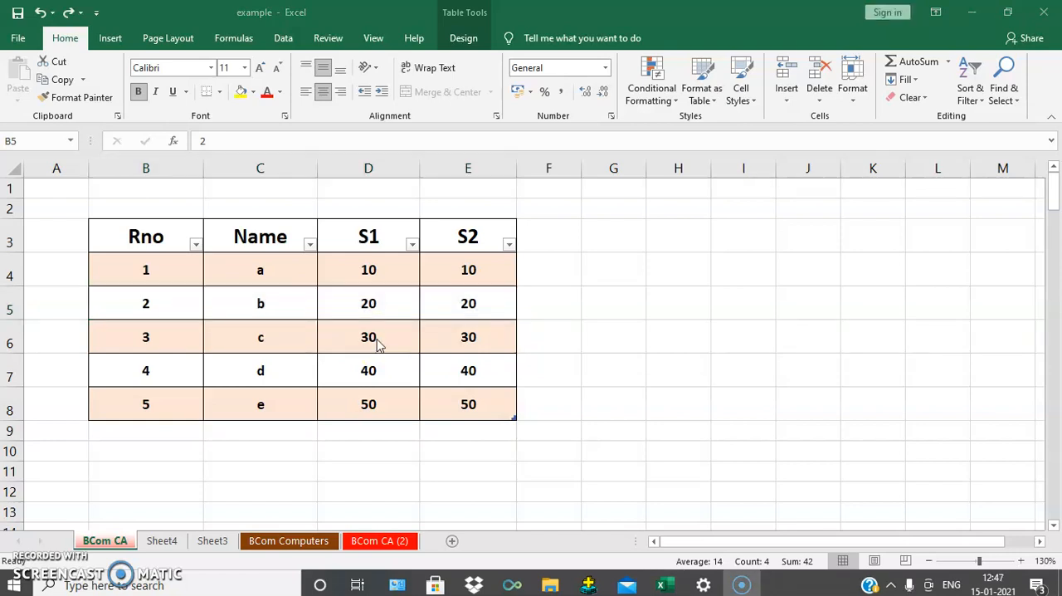
{"action": "left_click", "coordinate": [381, 342]}
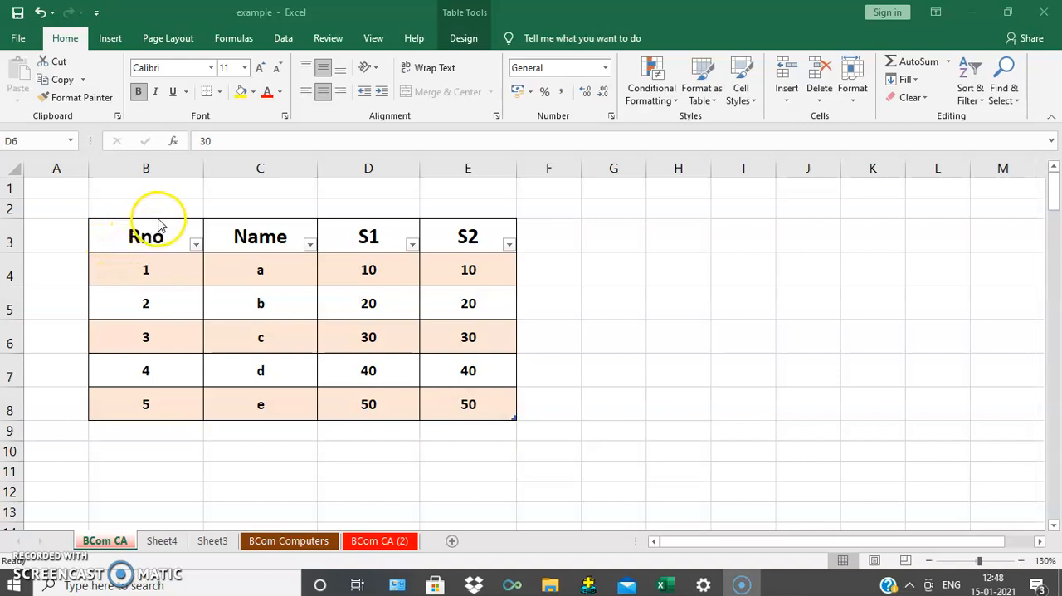
Step: Select all of the table's data cells, B4 to E8, without the header row
{"action": "left_click", "coordinate": [151, 264]}
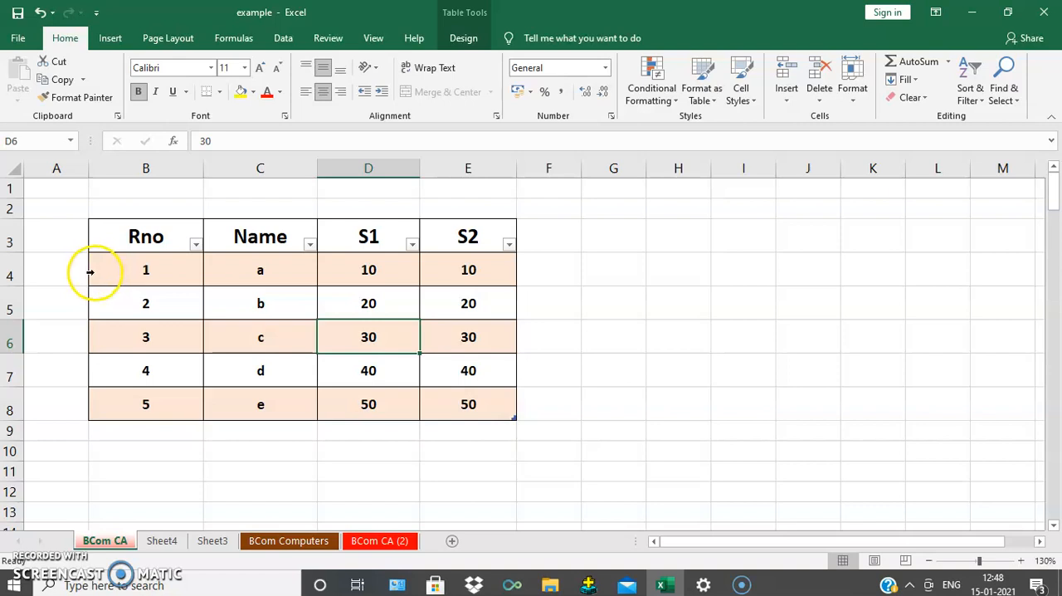
{"action": "left_click", "coordinate": [92, 220]}
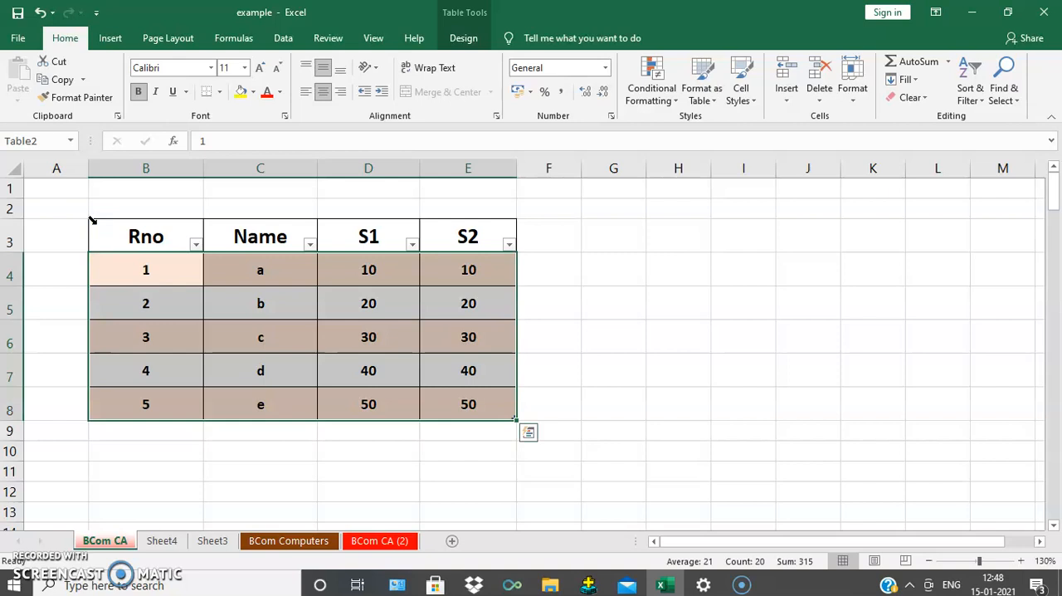
Step: Extend the selection to the header row, B3 to E8, repeat both selection stages from B5, and return to the single cell C5
{"action": "left_click", "coordinate": [92, 220]}
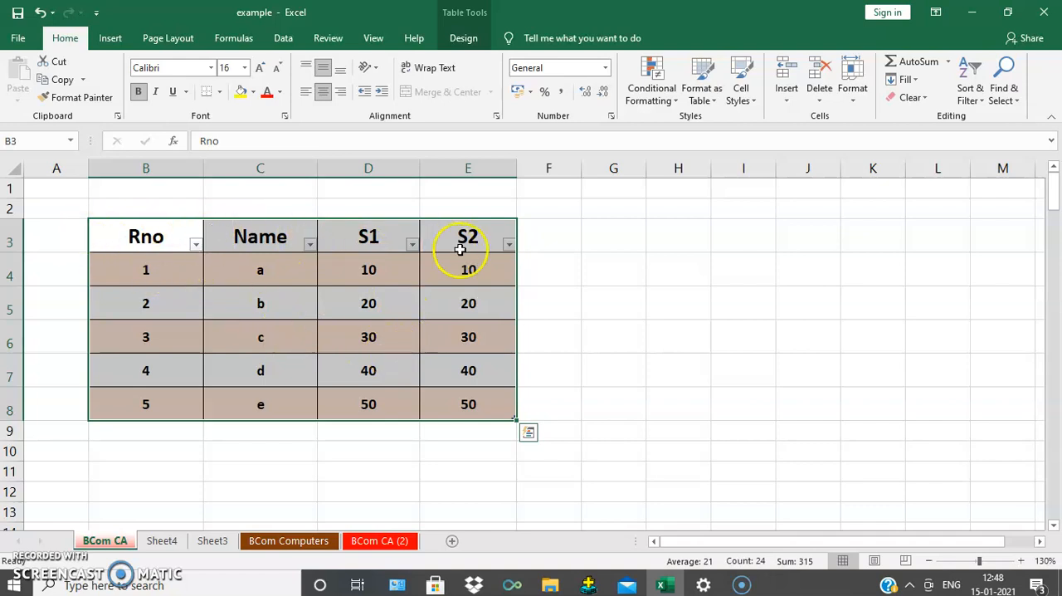
{"action": "left_click", "coordinate": [160, 300]}
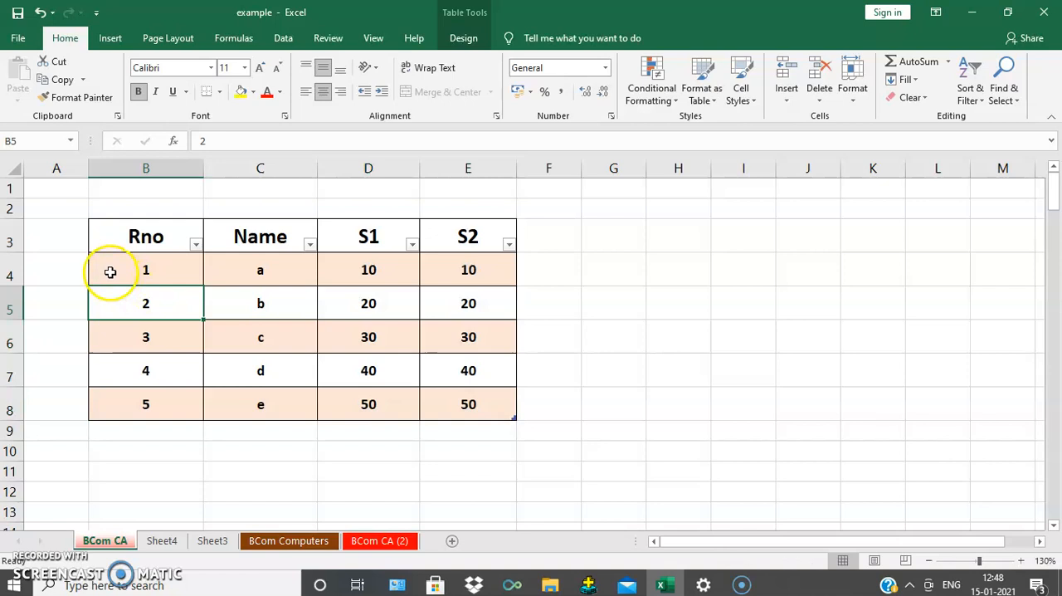
{"action": "left_click", "coordinate": [91, 220]}
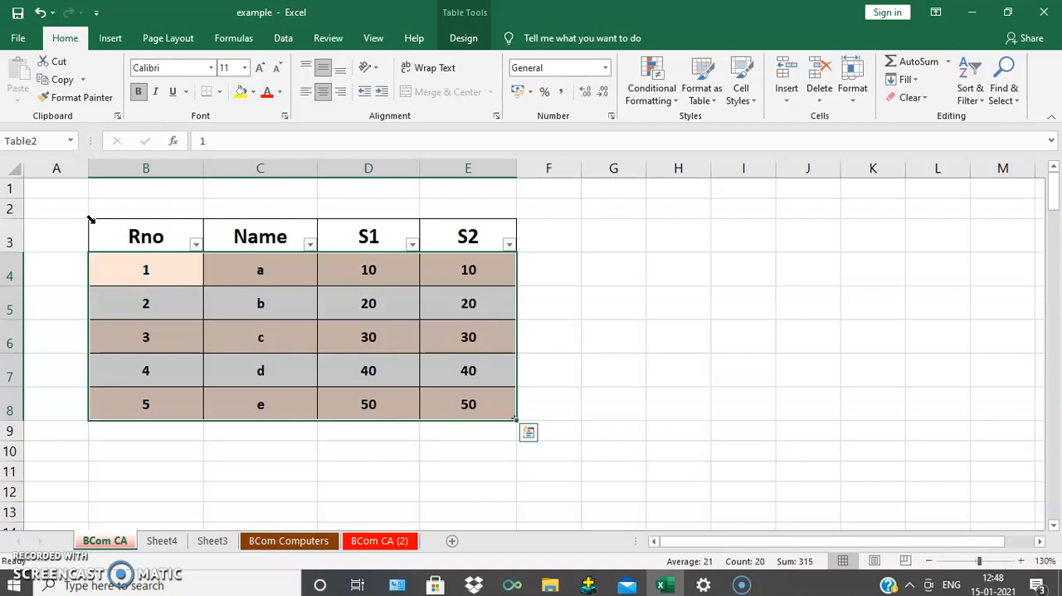
{"action": "left_click", "coordinate": [92, 220]}
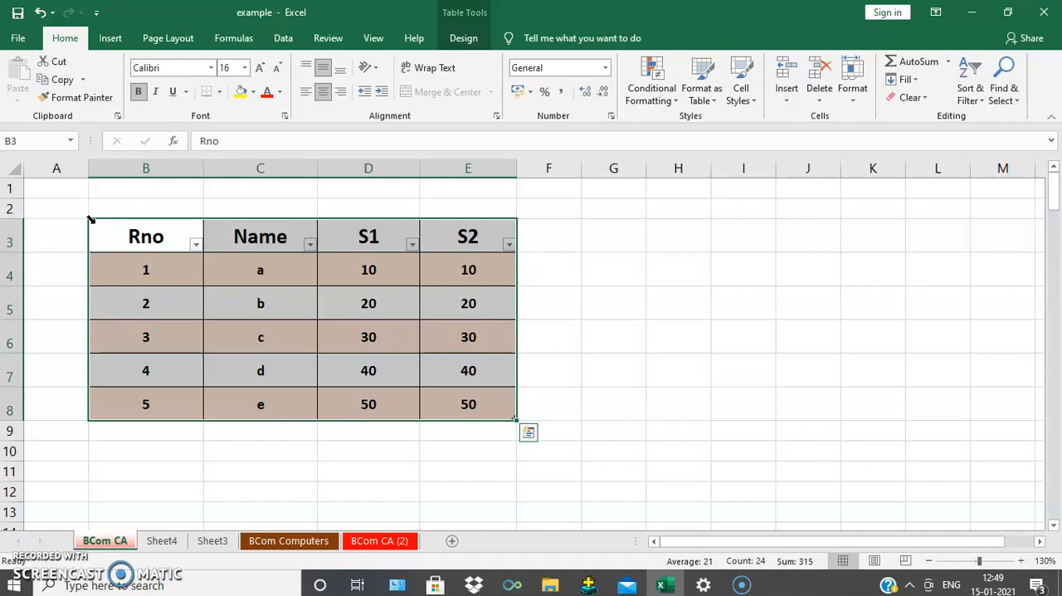
{"action": "left_click", "coordinate": [137, 268]}
{"action": "left_click", "coordinate": [282, 318]}
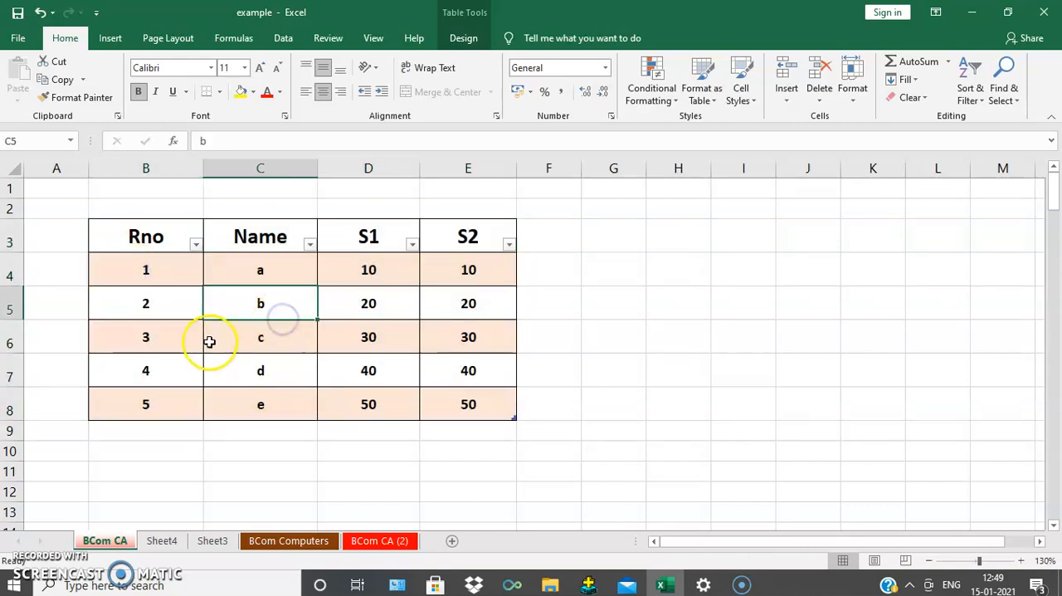
Step: Starting from B4, select the table's data cells, expand the selection to include the header row, and return to the single cell C6
{"action": "left_click", "coordinate": [149, 269]}
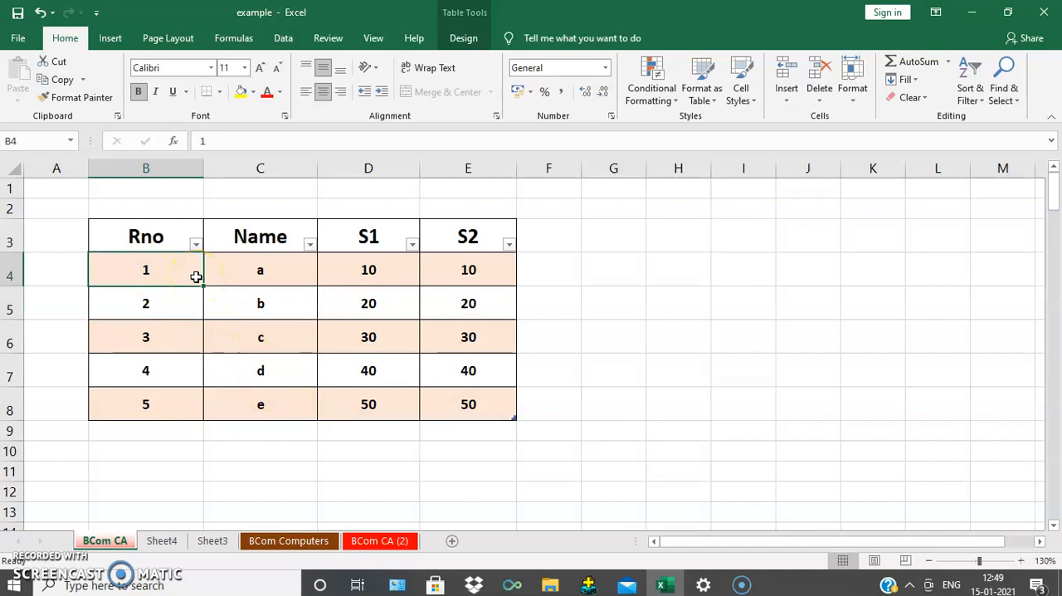
{"action": "key", "text": "ctrl+a"}
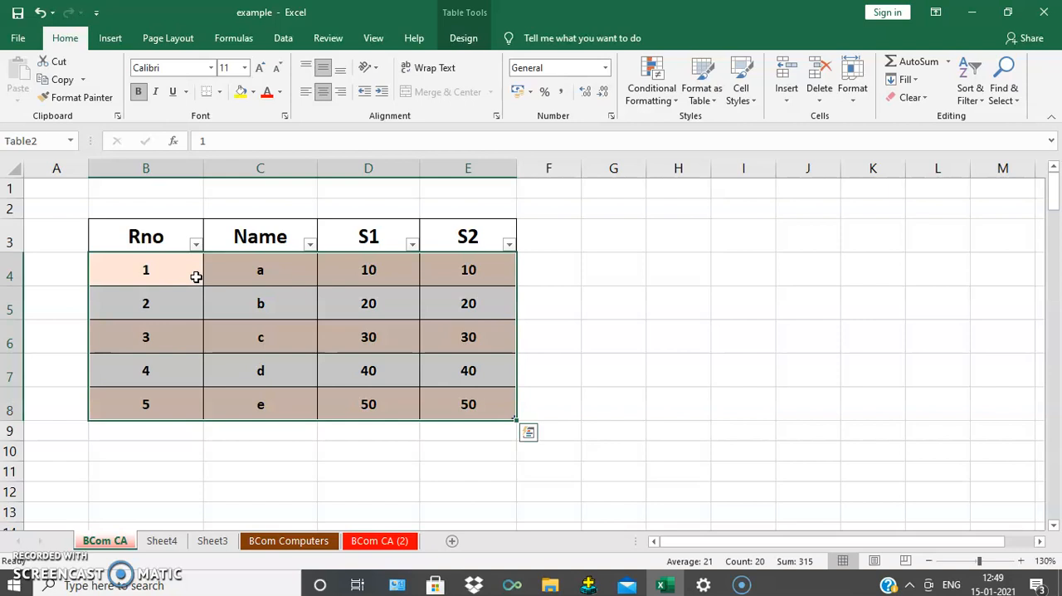
{"action": "key", "text": "ctrl+a"}
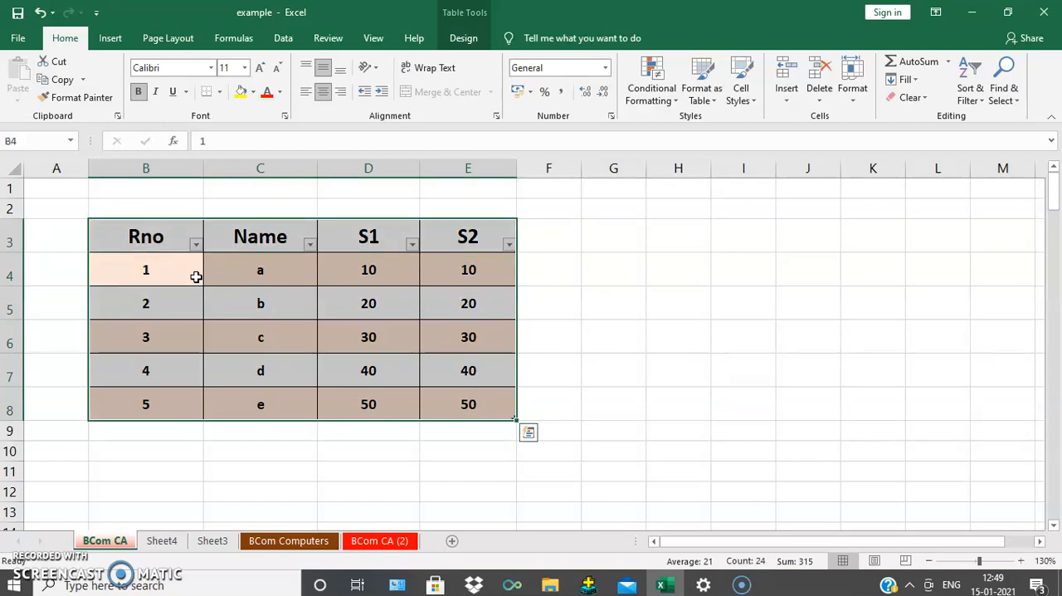
{"action": "left_click", "coordinate": [294, 335]}
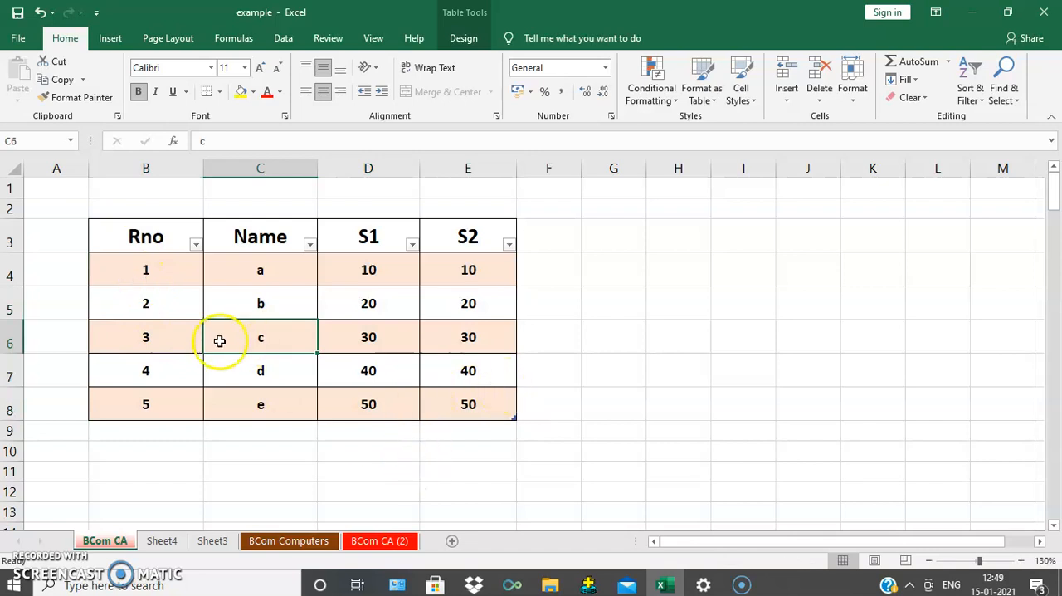
Step: Repeat the two-stage selection from B4 to cover the whole table, B3 to E8, and finish on the single cell D8
{"action": "left_click", "coordinate": [154, 272]}
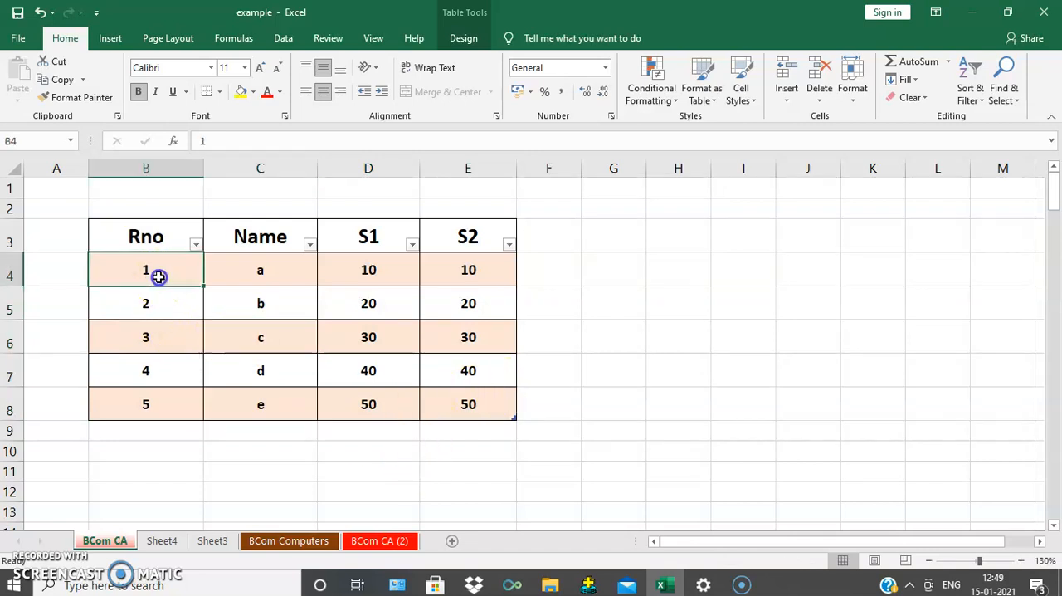
{"action": "key", "text": "ctrl+a"}
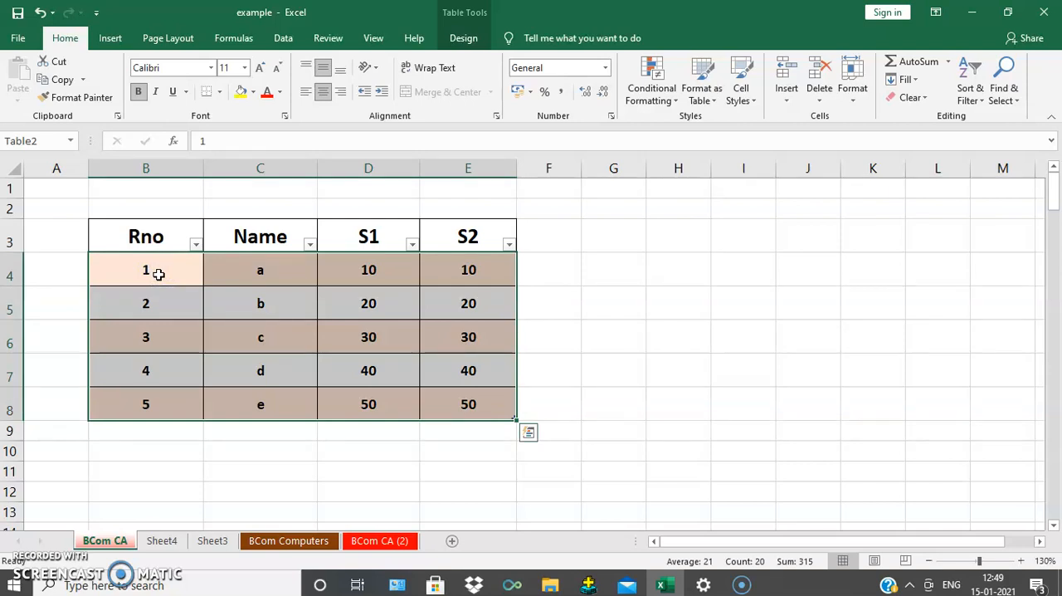
{"action": "key", "text": "ctrl+a"}
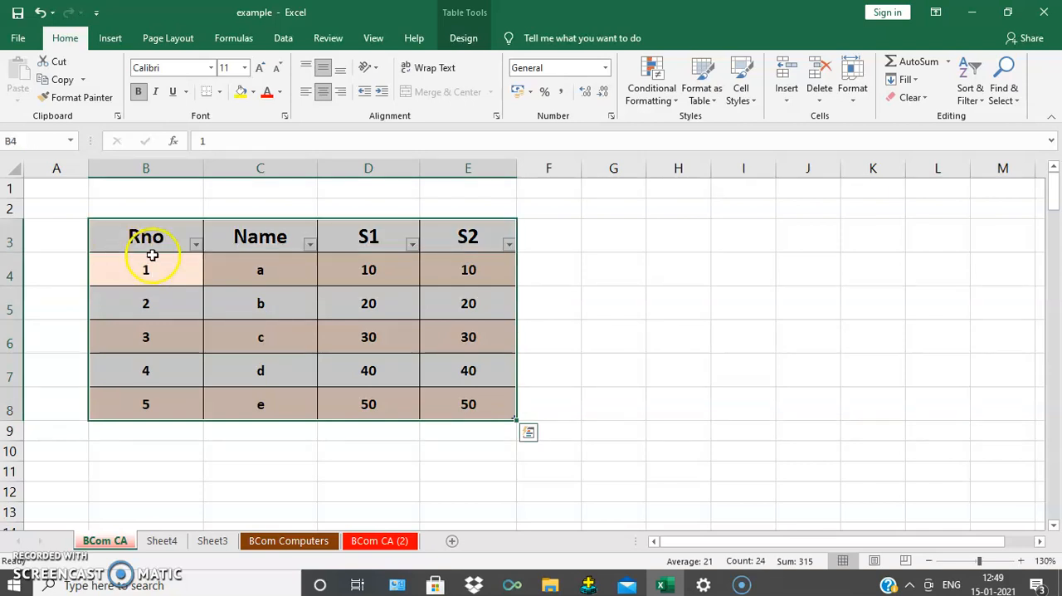
{"action": "left_click", "coordinate": [241, 331]}
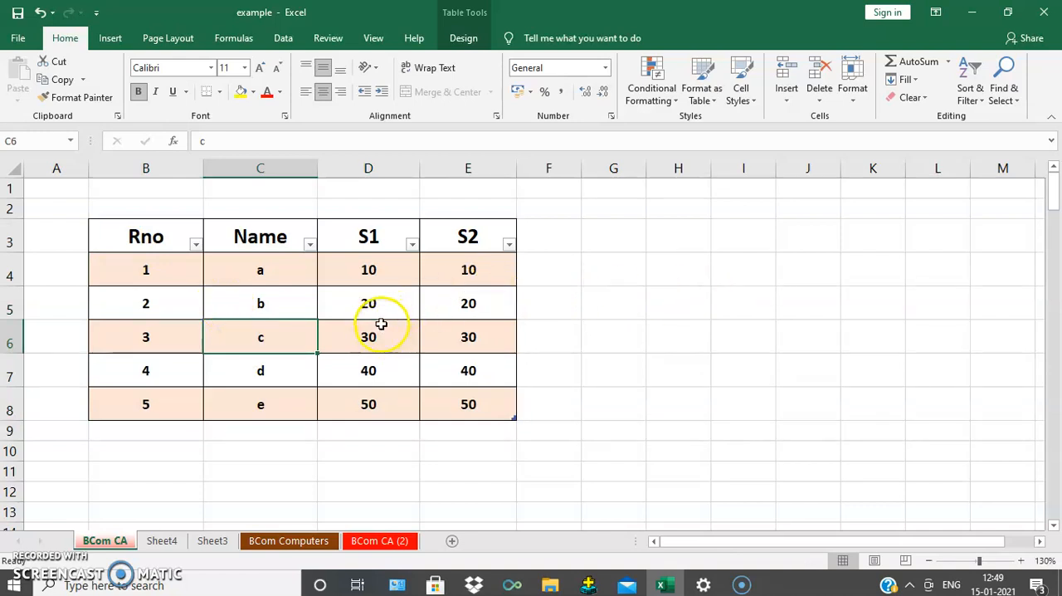
{"action": "left_click", "coordinate": [353, 410]}
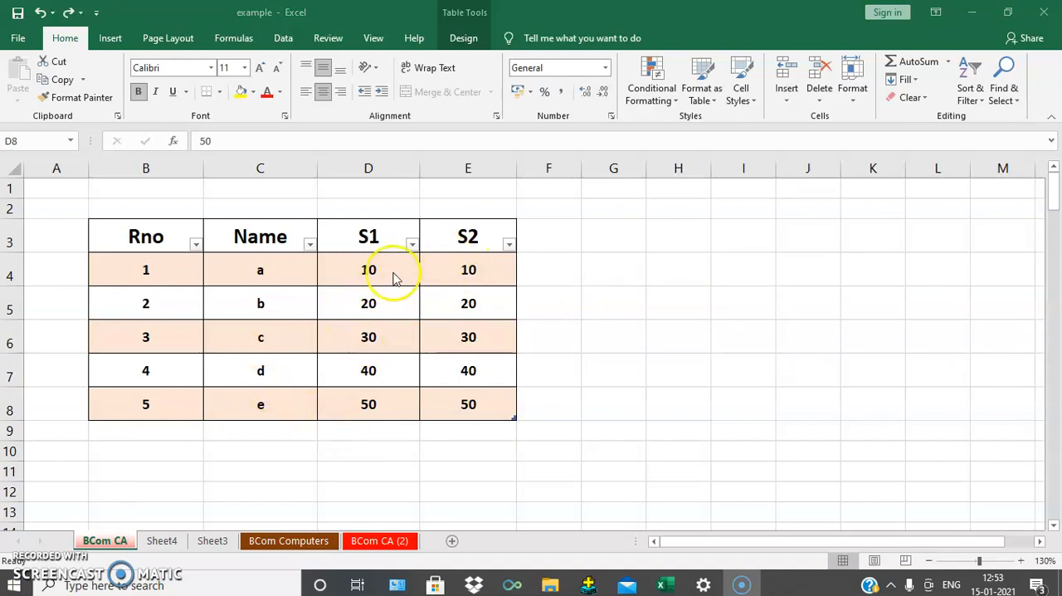
Step: Add a new table column by entering the header s3 in F3, directly beside the S2 header
{"action": "left_click", "coordinate": [357, 283]}
{"action": "left_click", "coordinate": [367, 272]}
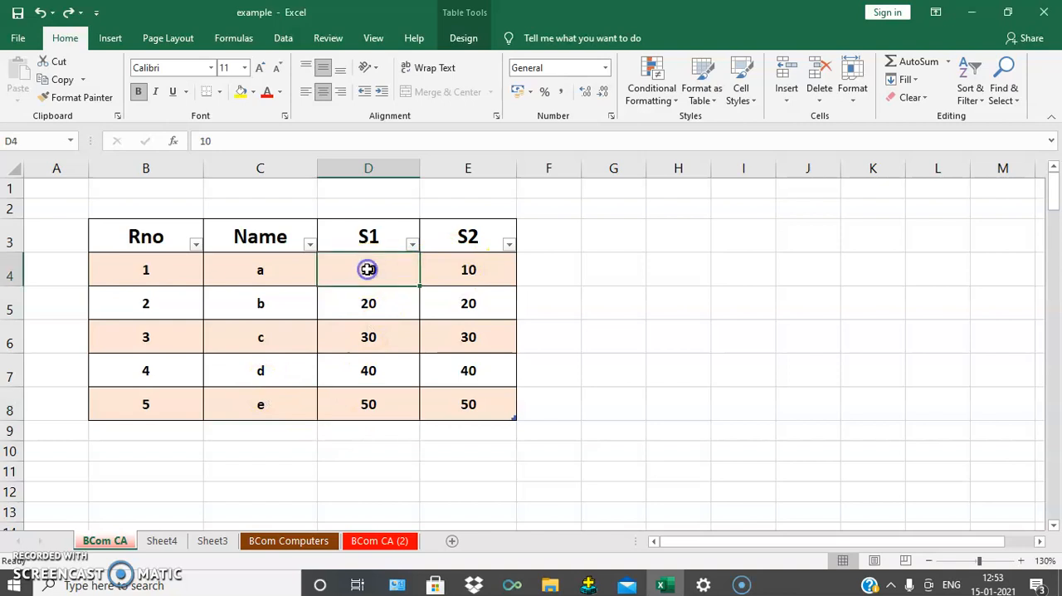
{"action": "left_click", "coordinate": [193, 231]}
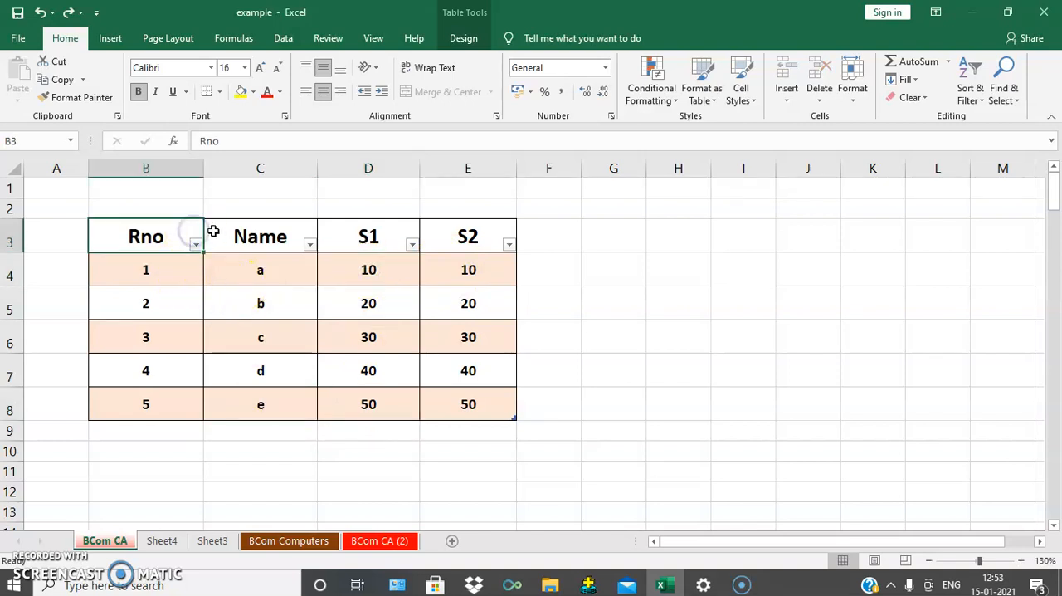
{"action": "left_click", "coordinate": [213, 232]}
{"action": "key", "text": "Right"}
{"action": "key", "text": "Right"}
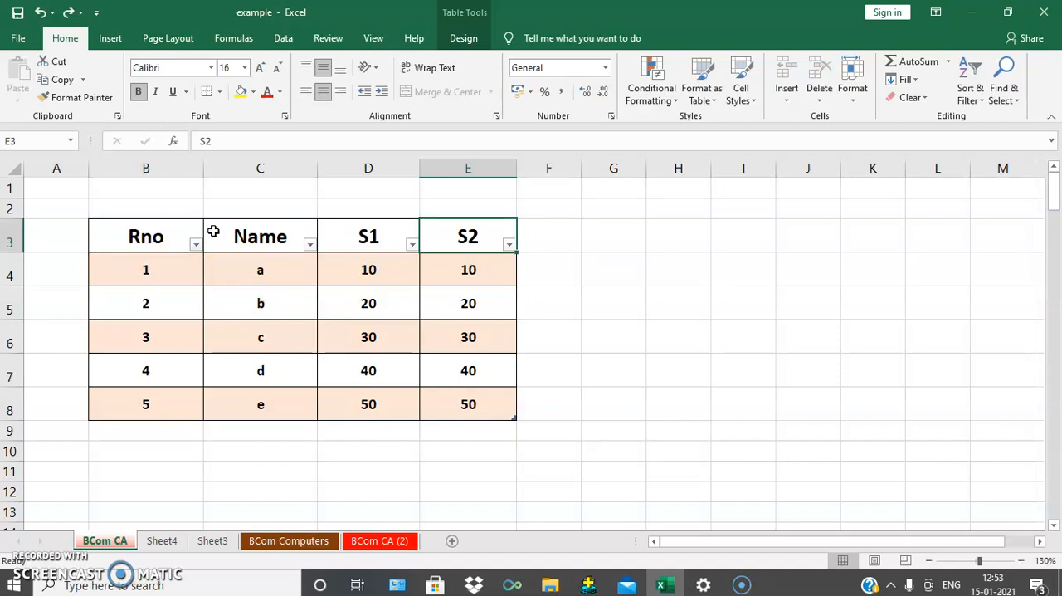
{"action": "key", "text": "Right"}
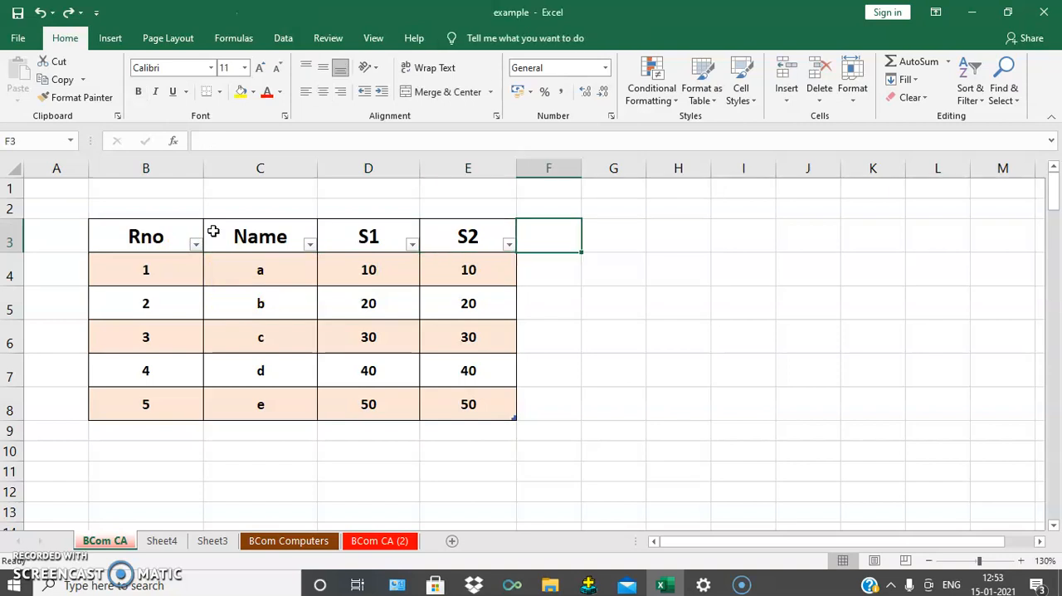
{"action": "type", "text": "s3"}
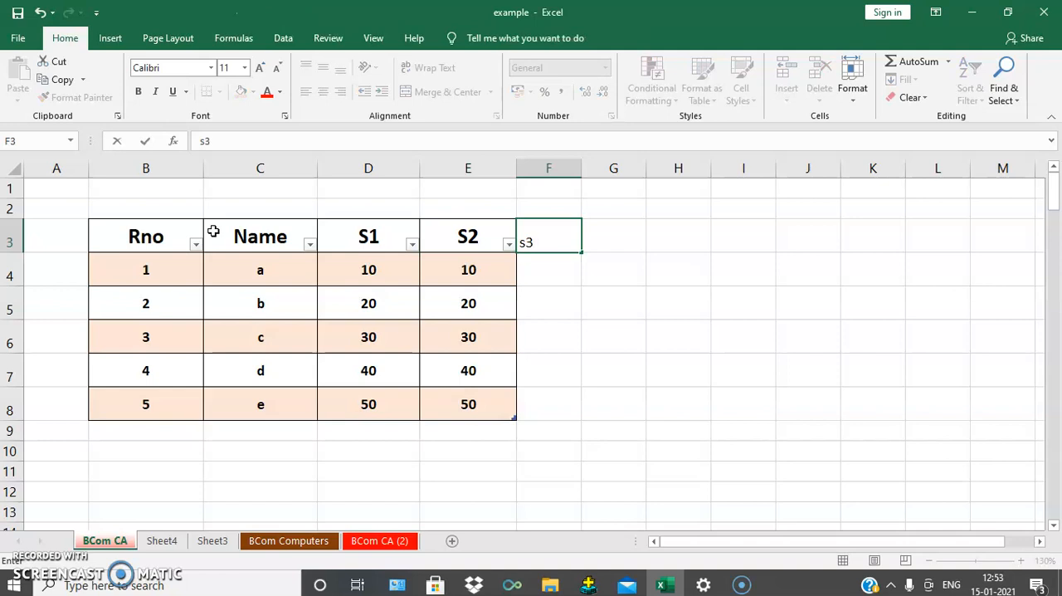
{"action": "key", "text": "Return"}
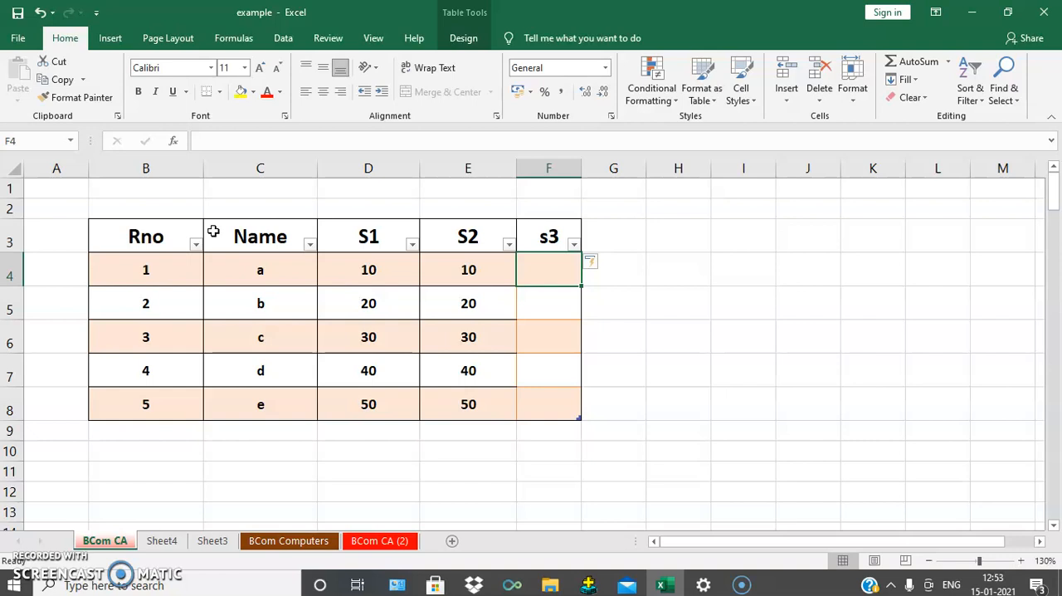
Step: Fill the s3 column in F4 to F8 with the marks 10, 20, 30, 40 and 50
{"action": "type", "text": "10"}
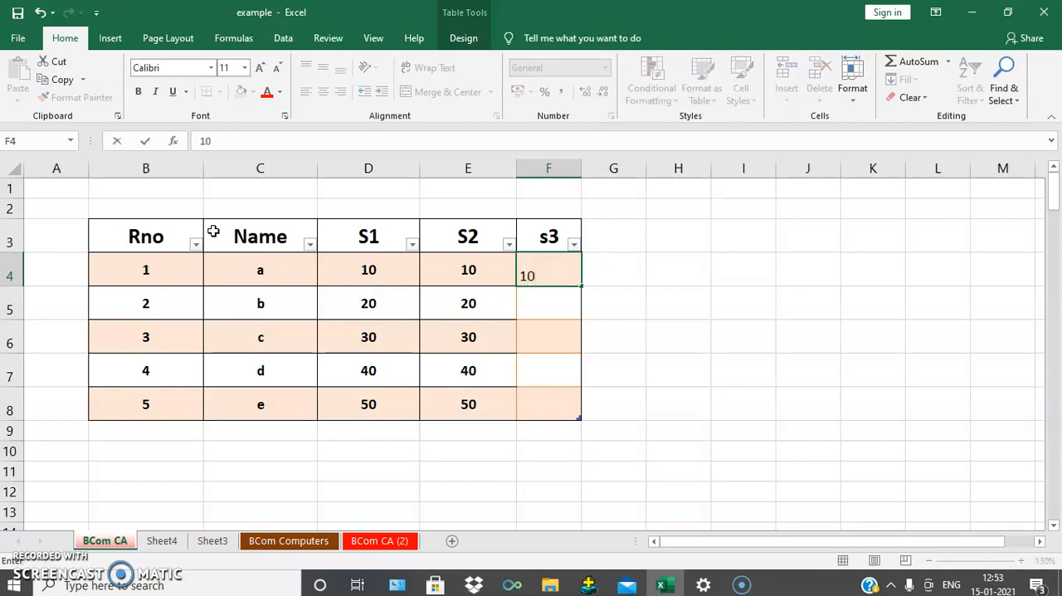
{"action": "key", "text": "Return"}
{"action": "type", "text": "20"}
{"action": "key", "text": "Return"}
{"action": "type", "text": "30"}
{"action": "key", "text": "Return"}
{"action": "type", "text": "40"}
{"action": "key", "text": "Return"}
{"action": "type", "text": "50"}
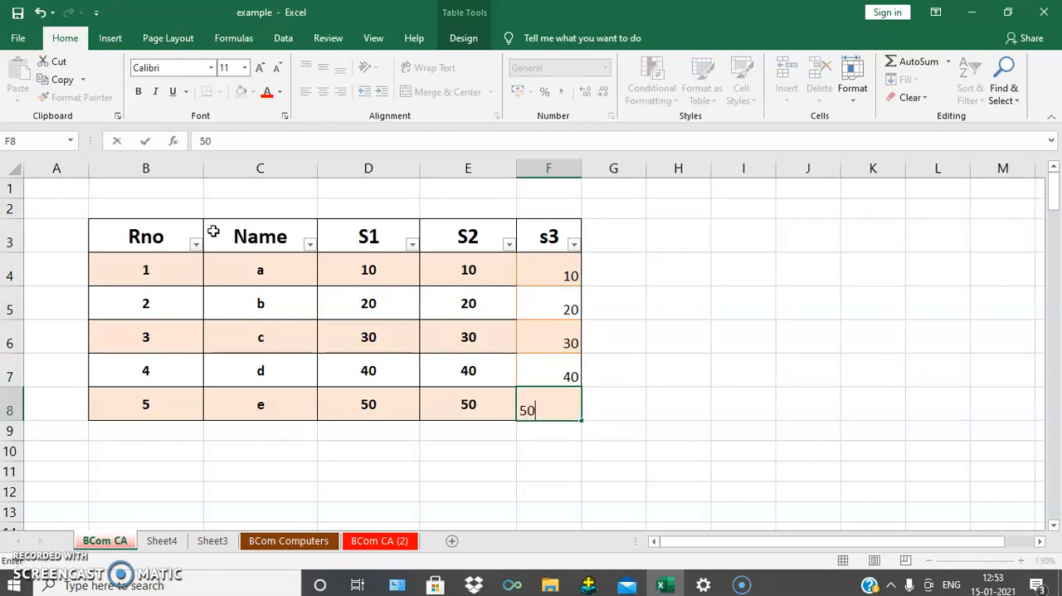
{"action": "key", "text": "Tab"}
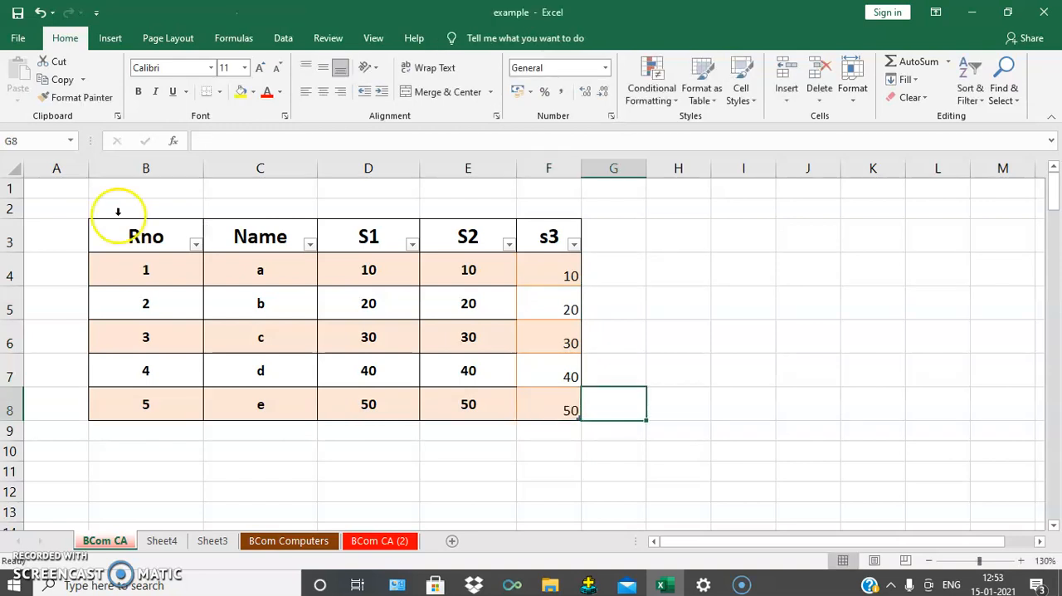
Step: Add another table column beside s3 by entering 10 in G4 and naming its header s4 in G3
{"action": "left_click", "coordinate": [525, 268]}
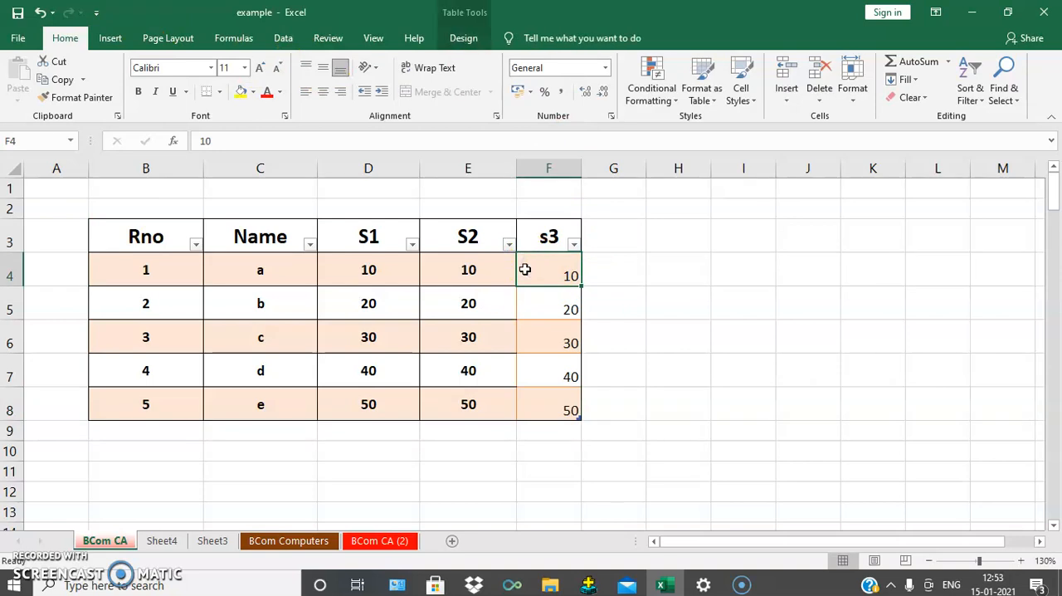
{"action": "key", "text": "Right"}
{"action": "type", "text": "10"}
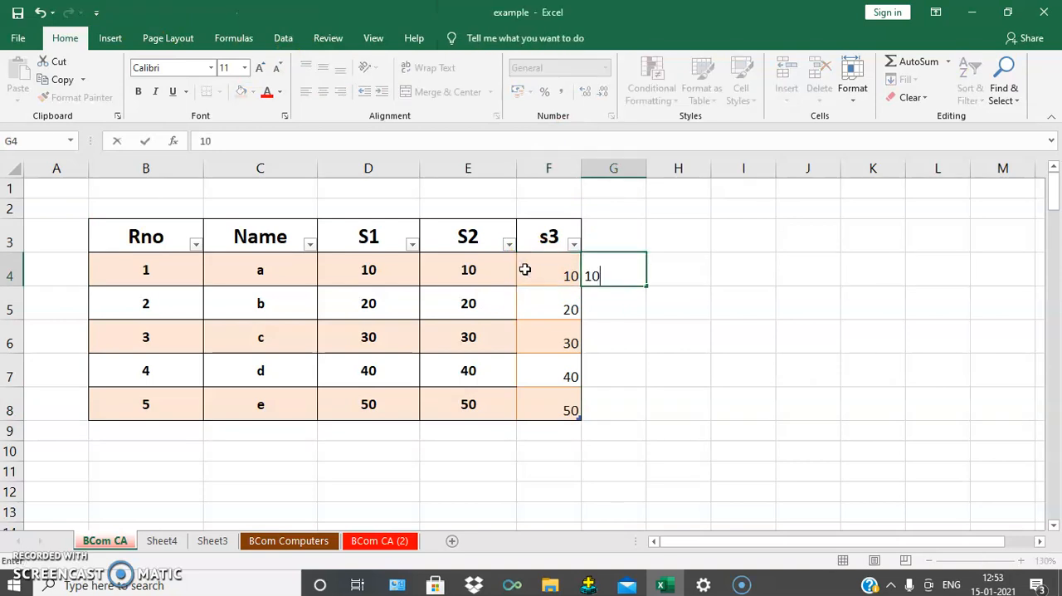
{"action": "key", "text": "Up"}
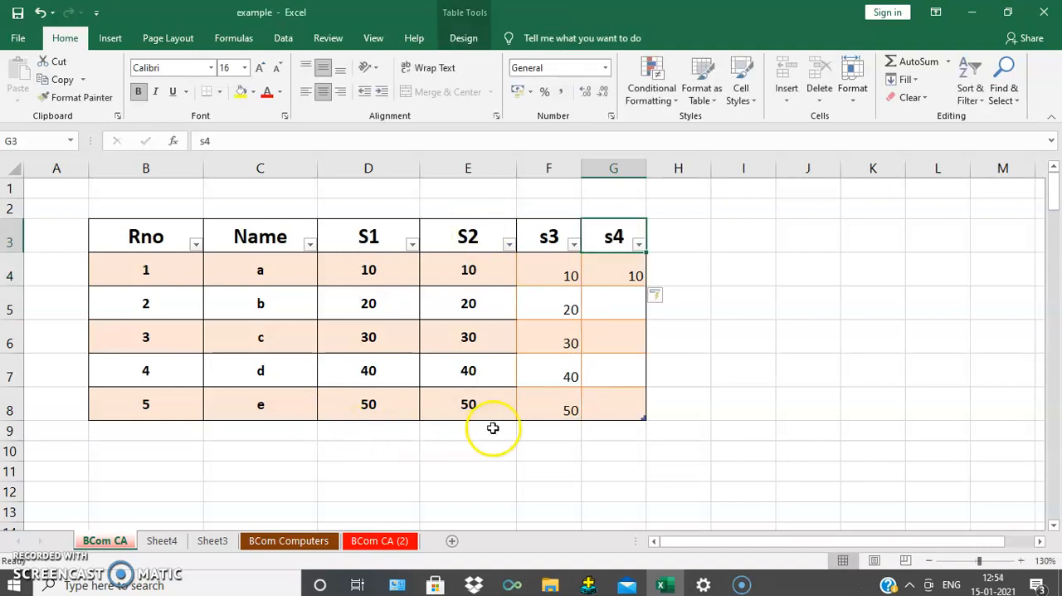
Step: Fill the remaining s4 cells, G5 to G8, with the marks 20, 30, 40 and 50
{"action": "left_click", "coordinate": [612, 303]}
{"action": "type", "text": "20"}
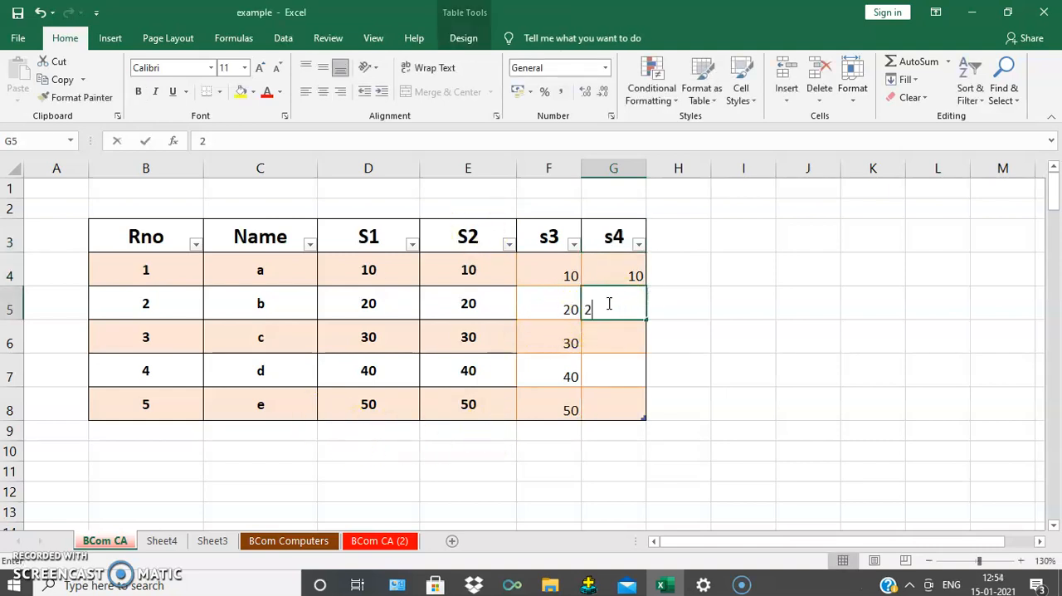
{"action": "key", "text": "Return"}
{"action": "type", "text": "30"}
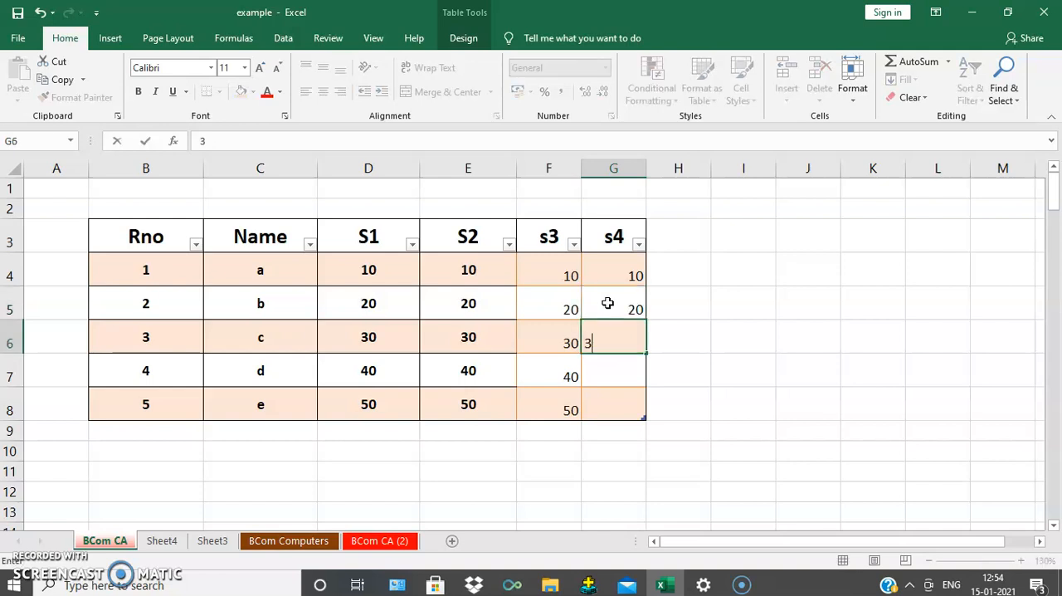
{"action": "key", "text": "Return"}
{"action": "type", "text": "40"}
{"action": "key", "text": "Return"}
{"action": "type", "text": "50"}
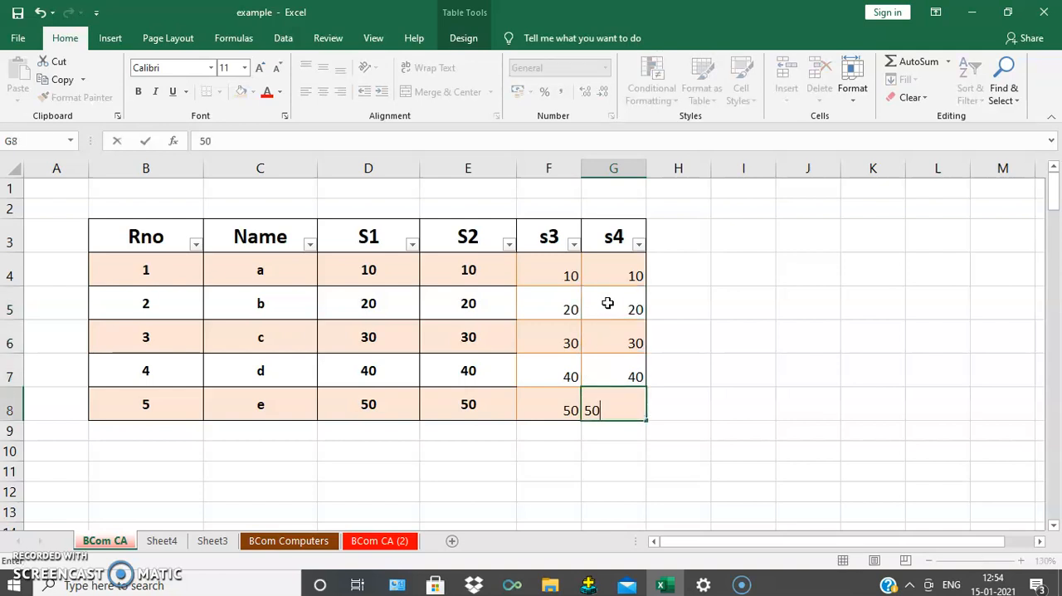
{"action": "key", "text": "Return"}
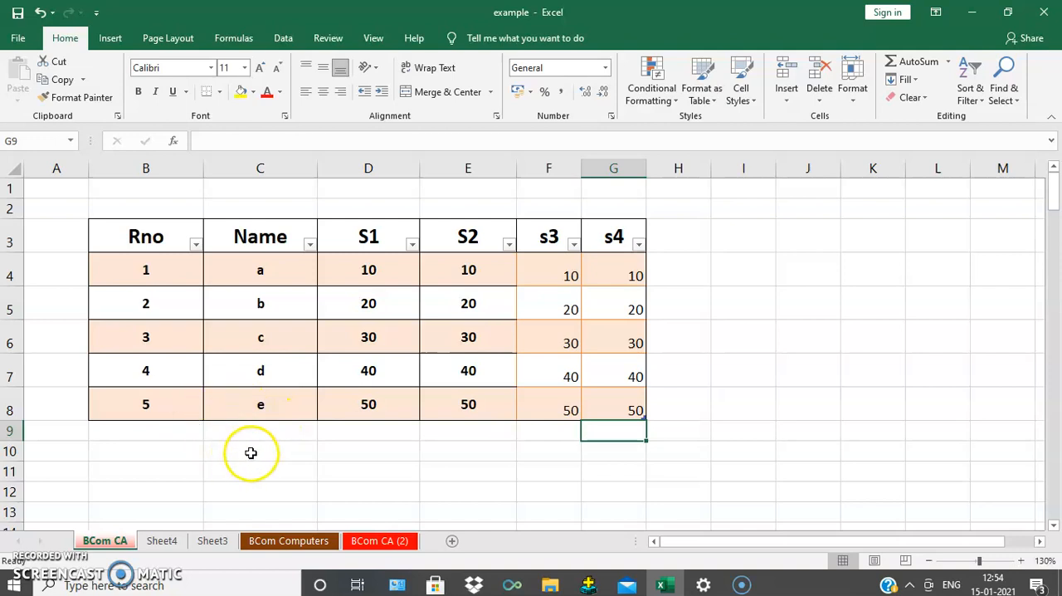
Step: Move along the table's last row from B8 to G8 and on to the empty cell G9 below it
{"action": "left_click", "coordinate": [170, 402]}
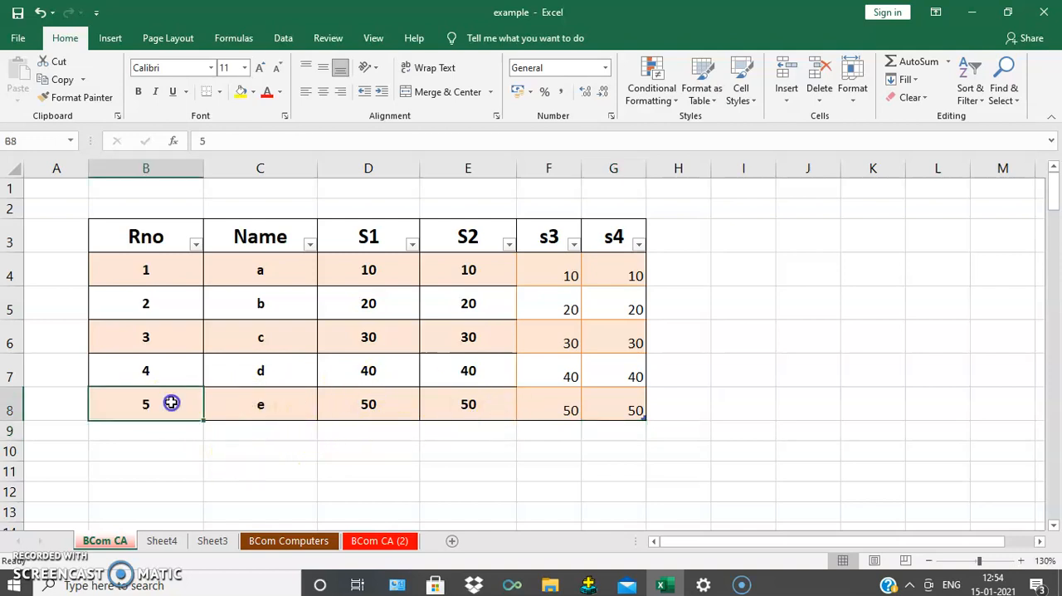
{"action": "key", "text": "Right"}
{"action": "key", "text": "Right"}
{"action": "key", "text": "Right"}
{"action": "key", "text": "Right"}
{"action": "key", "text": "Right"}
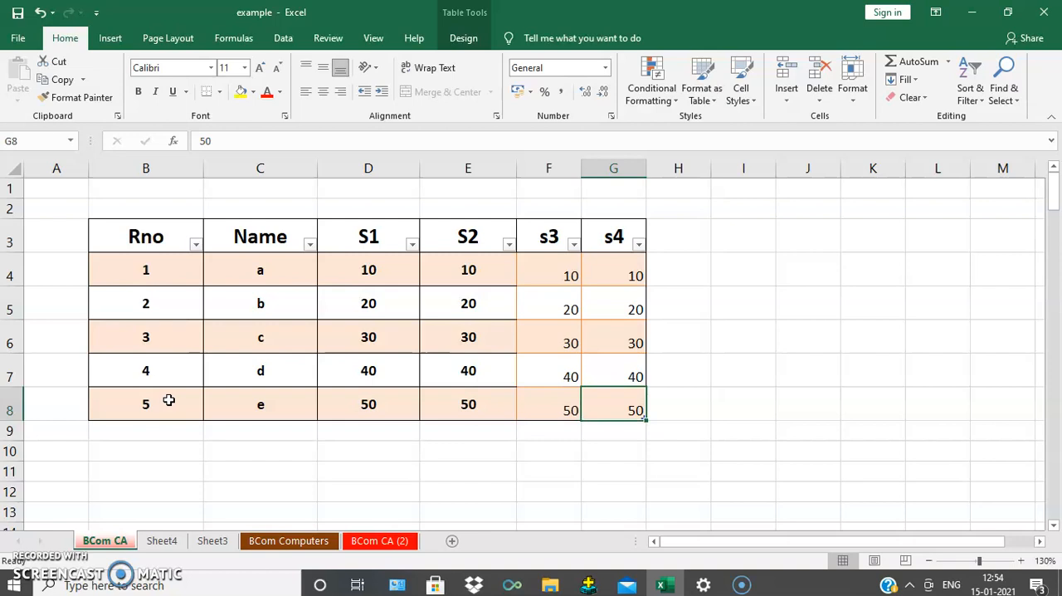
{"action": "key", "text": "Down"}
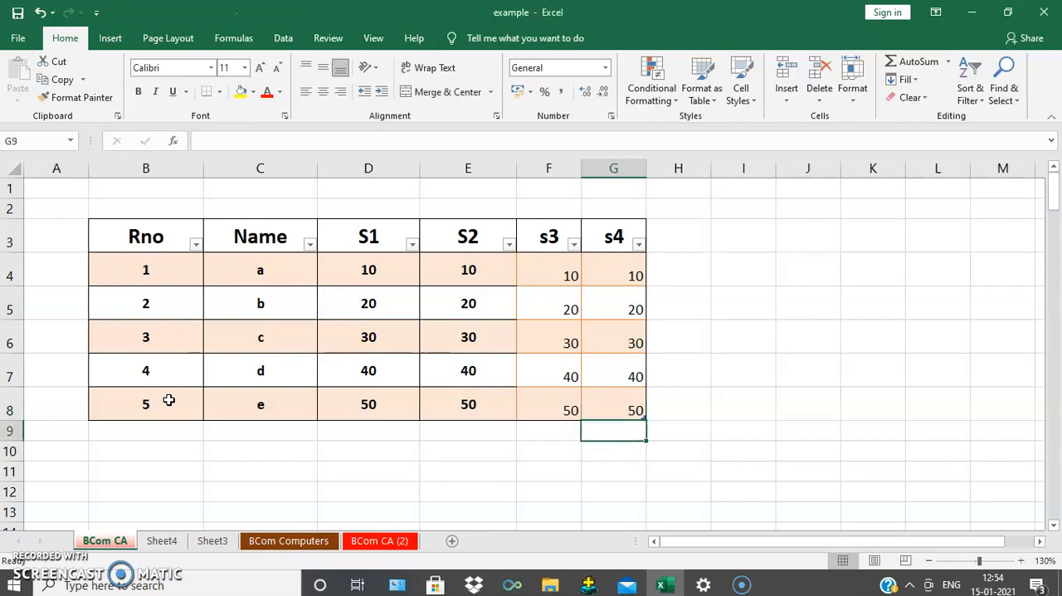
Step: Add a table row directly below the last one by entering roll number 6 in B9
{"action": "left_click", "coordinate": [141, 403]}
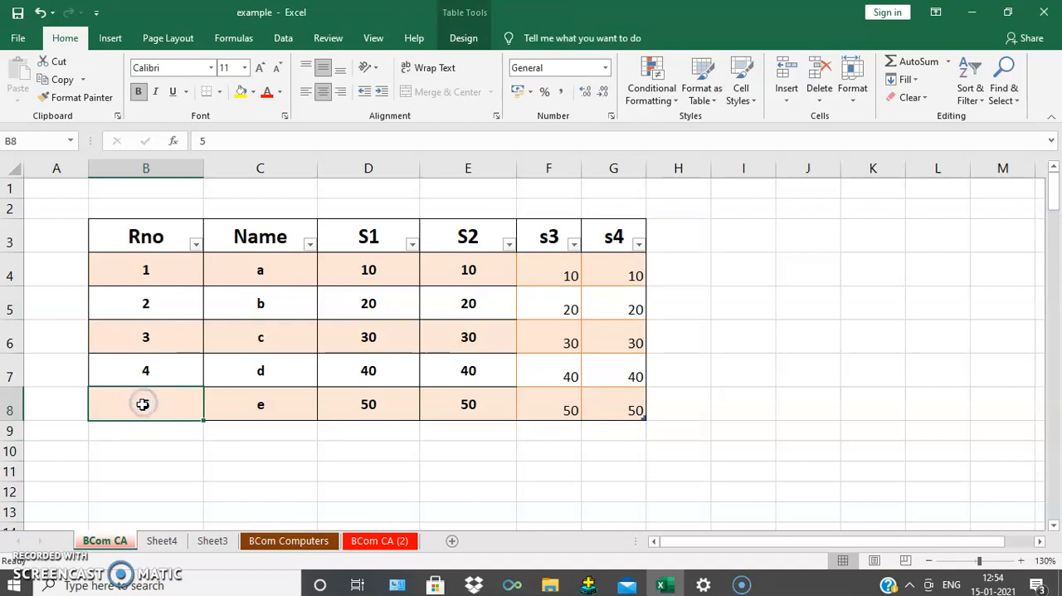
{"action": "key", "text": "Down"}
{"action": "type", "text": "6"}
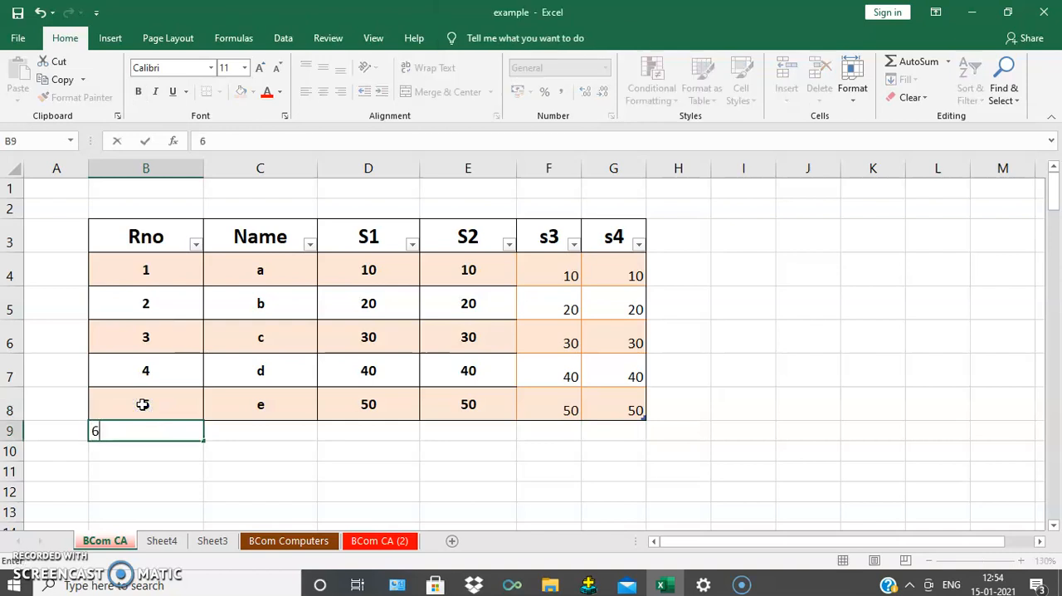
{"action": "key", "text": "Tab"}
Step: Replace the roll number in B8 with f and enter f as the Name in C9
{"action": "left_click", "coordinate": [142, 404]}
{"action": "type", "text": "7"}
{"action": "key", "text": "Tab"}
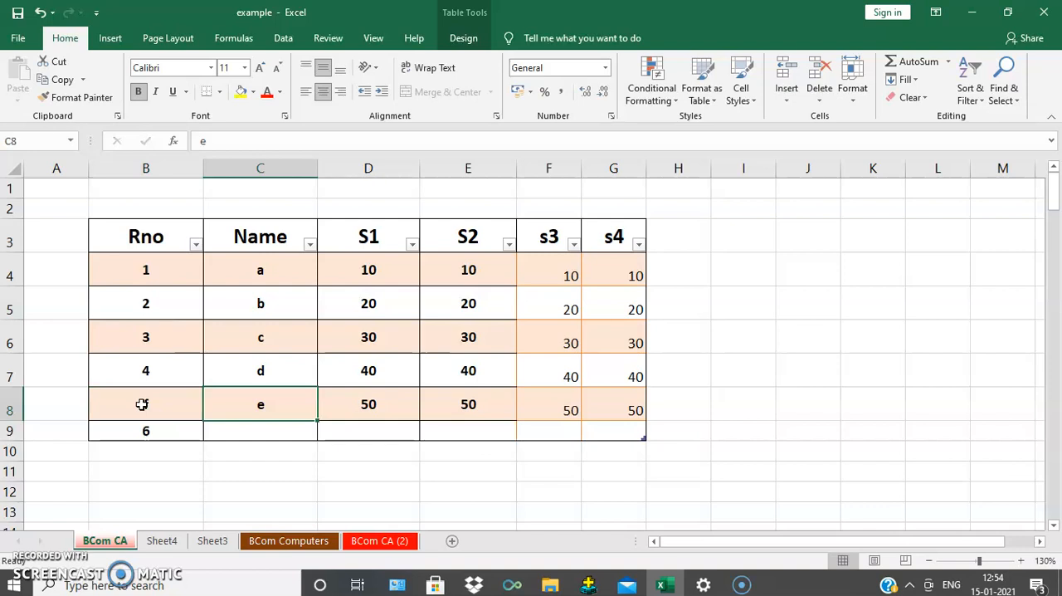
{"action": "key", "text": "Down"}
{"action": "type", "text": "f"}
{"action": "key", "text": "Tab"}
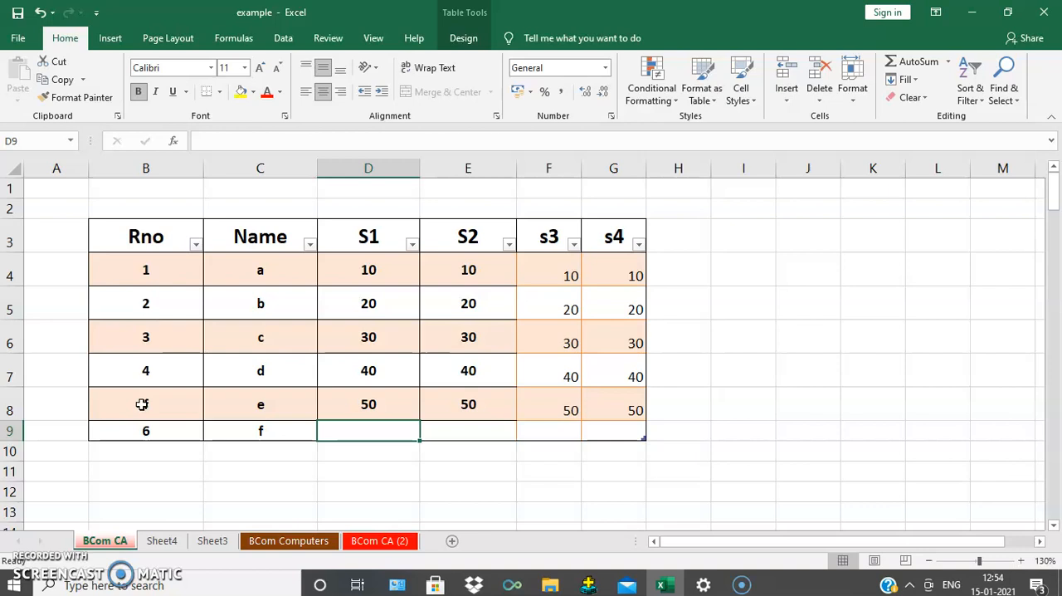
Step: Complete row 9 with the mark 60 in S1, S2, s3 and s4 (D9 to G9), leaving H9 empty
{"action": "type", "text": "60"}
{"action": "key", "text": "Tab"}
{"action": "type", "text": "60"}
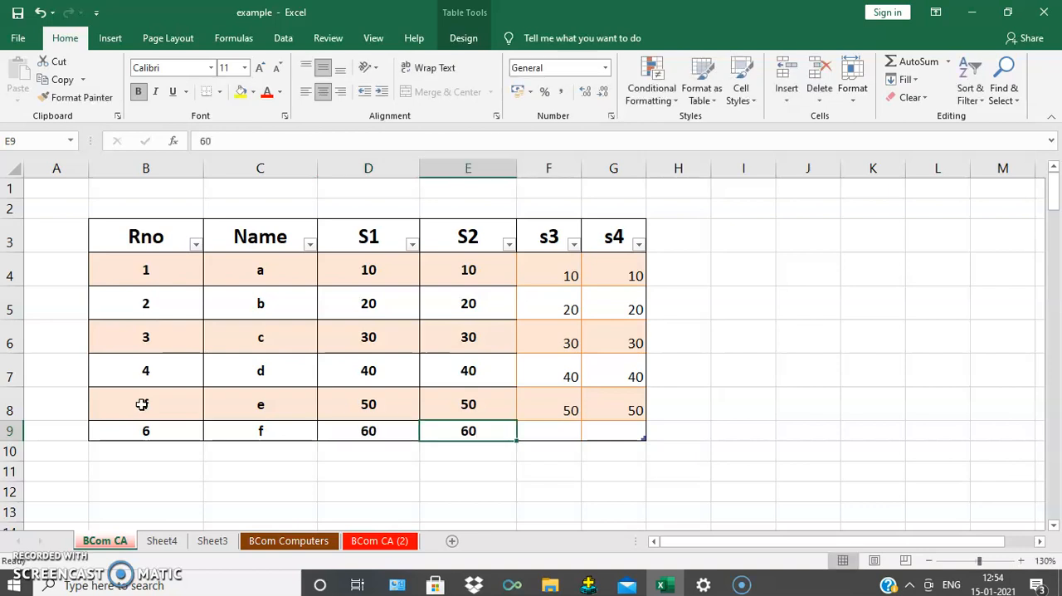
{"action": "key", "text": "Tab"}
{"action": "type", "text": "60"}
{"action": "key", "text": "Tab"}
{"action": "type", "text": "60"}
{"action": "key", "text": "Tab"}
{"action": "type", "text": "60"}
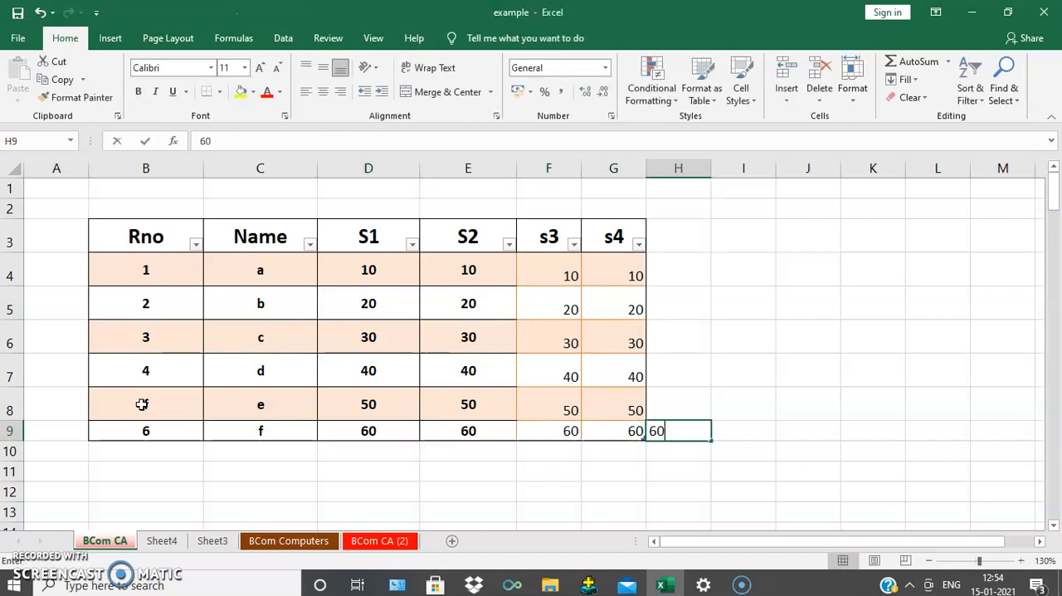
{"action": "key", "text": "BackSpace"}
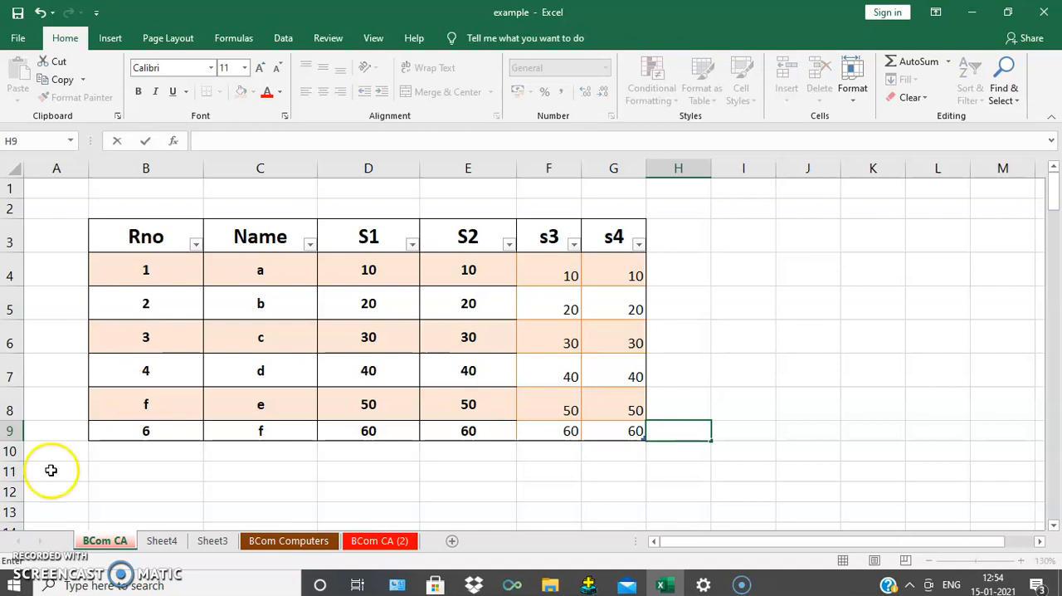
Step: Add another table row below by entering roll number 7 in B10 and the Name g in C10
{"action": "left_click", "coordinate": [170, 432]}
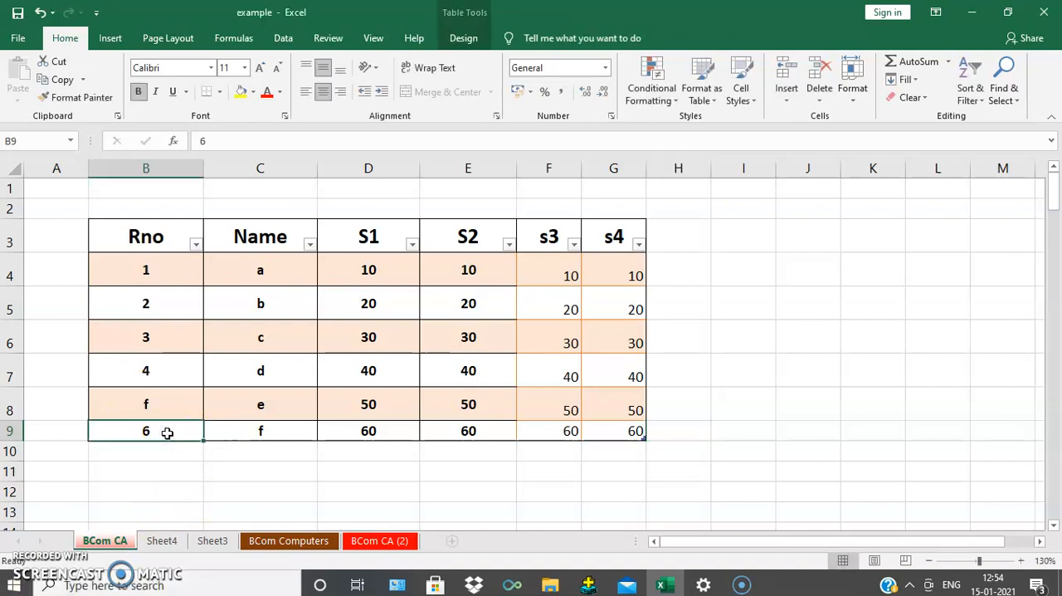
{"action": "key", "text": "Down"}
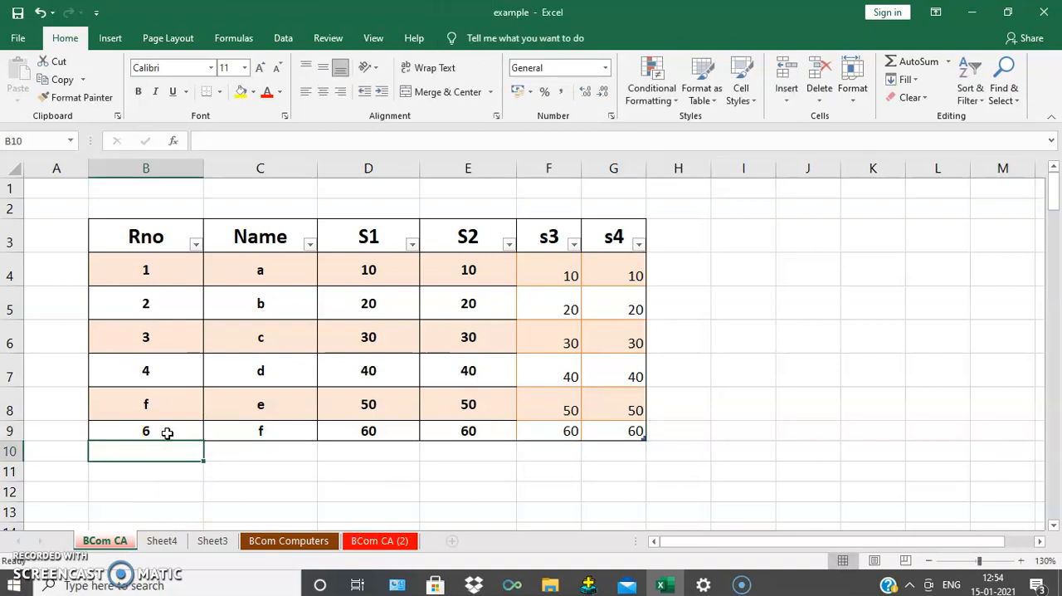
{"action": "type", "text": "7"}
{"action": "key", "text": "Tab"}
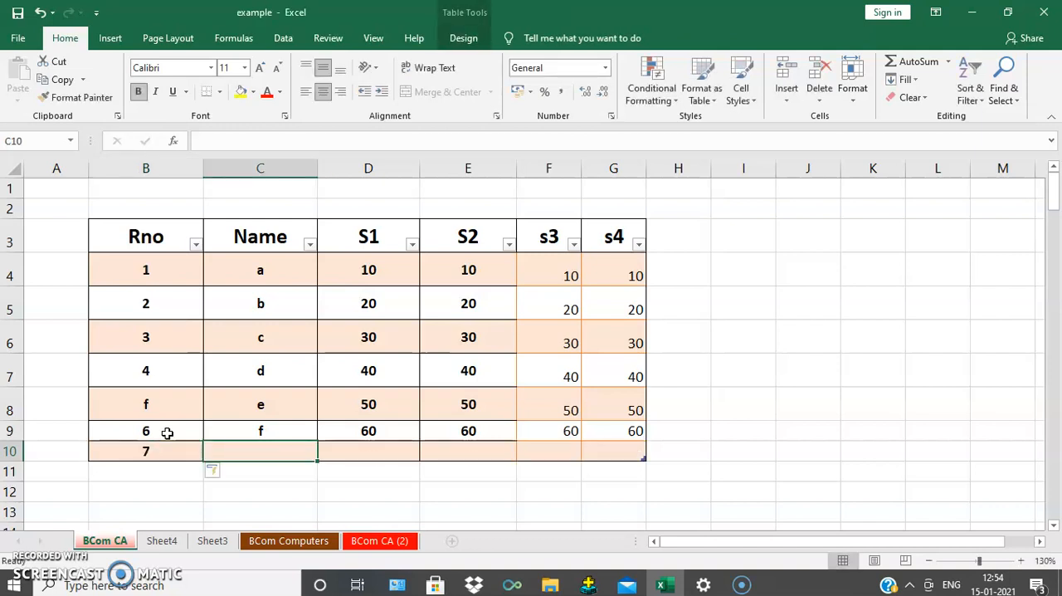
{"action": "type", "text": "g"}
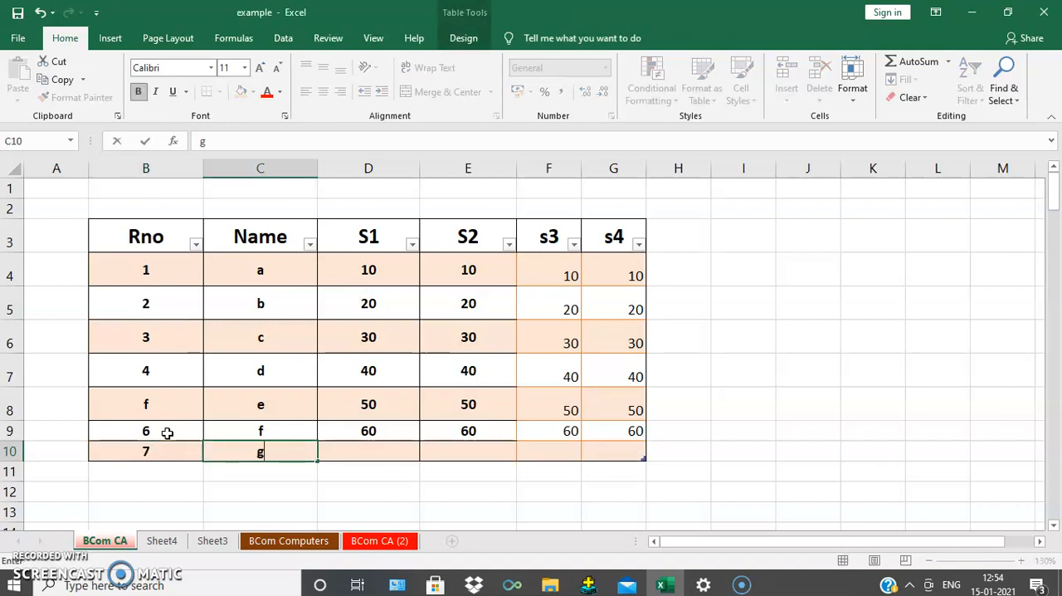
{"action": "key", "text": "Tab"}
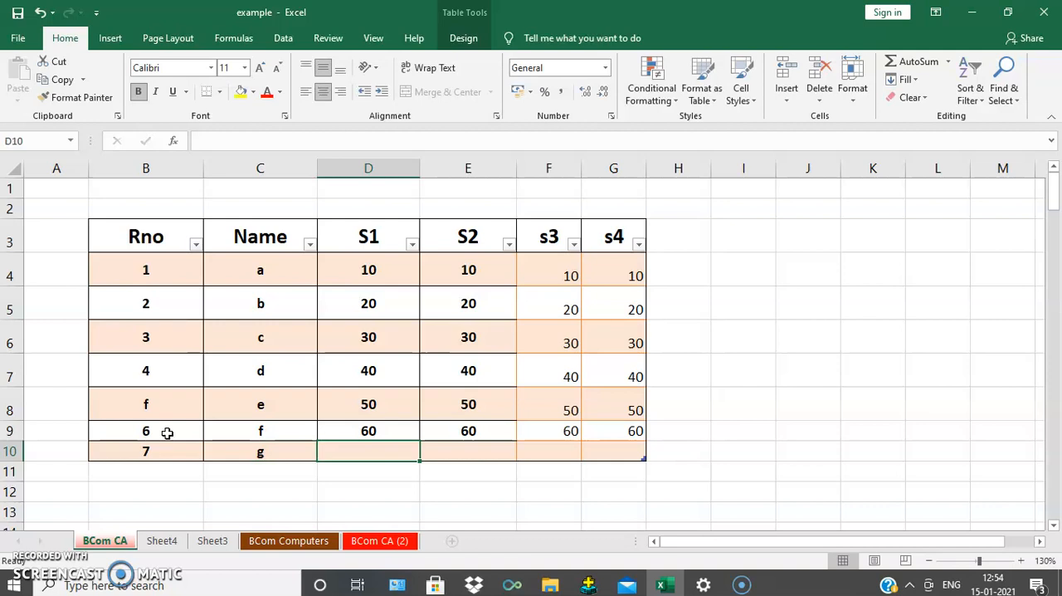
Step: Fill the marks of row 10 with 70 in D10, 0 in E10, and 70 in both F10 and G10
{"action": "type", "text": "70"}
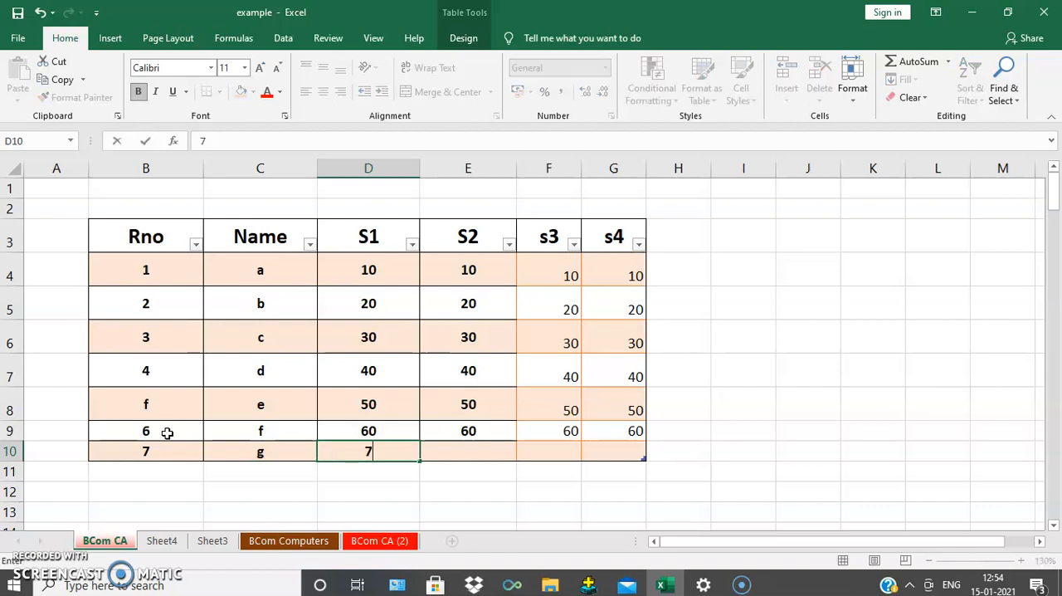
{"action": "key", "text": "Return"}
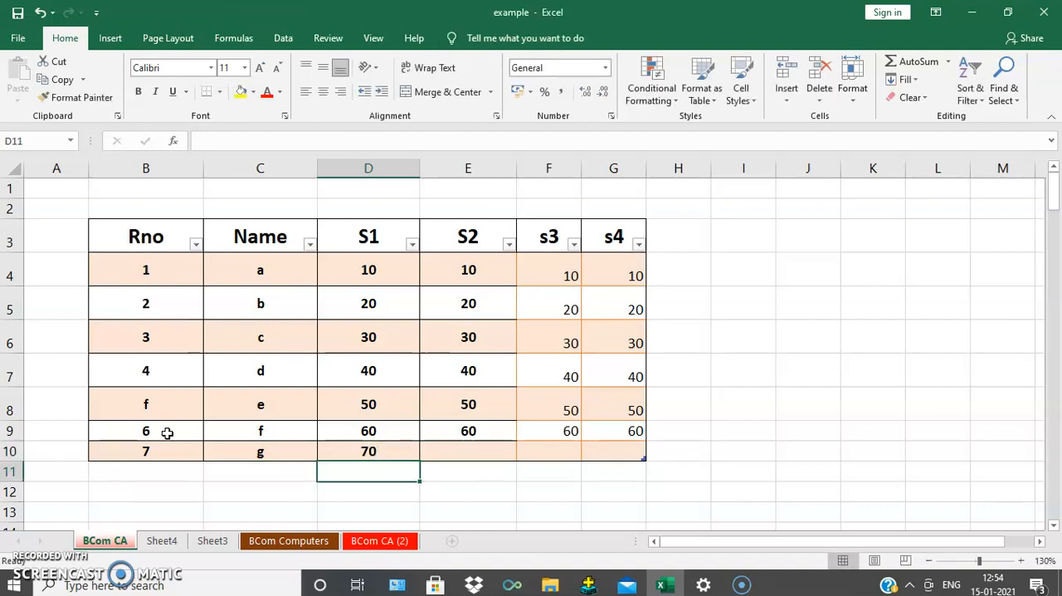
{"action": "key", "text": "Right"}
{"action": "key", "text": "Up"}
{"action": "type", "text": "0"}
{"action": "key", "text": "Tab"}
{"action": "type", "text": "70"}
{"action": "key", "text": "Tab"}
{"action": "type", "text": "70"}
{"action": "key", "text": "Tab"}
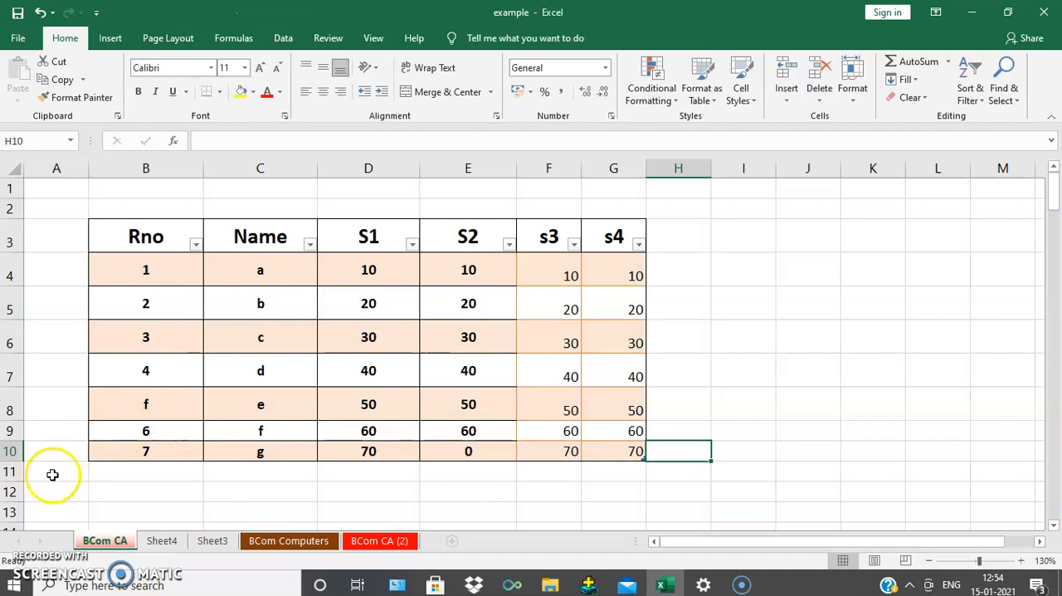
{"action": "left_click", "coordinate": [476, 500]}
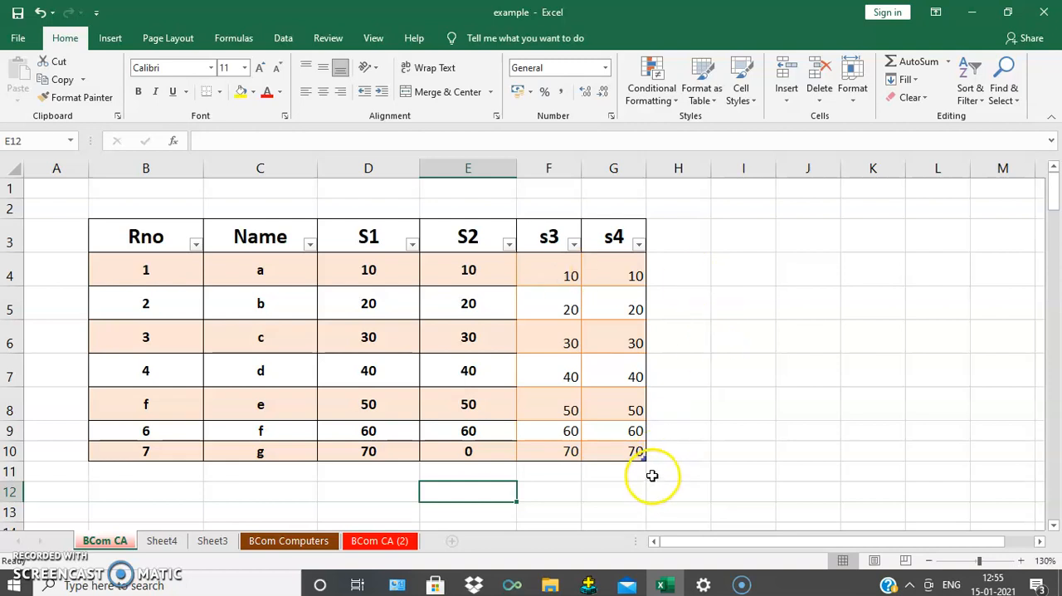
Step: Resize the table to take in two more columns, H and I, and three more rows down to row 13
{"action": "left_click", "coordinate": [583, 410]}
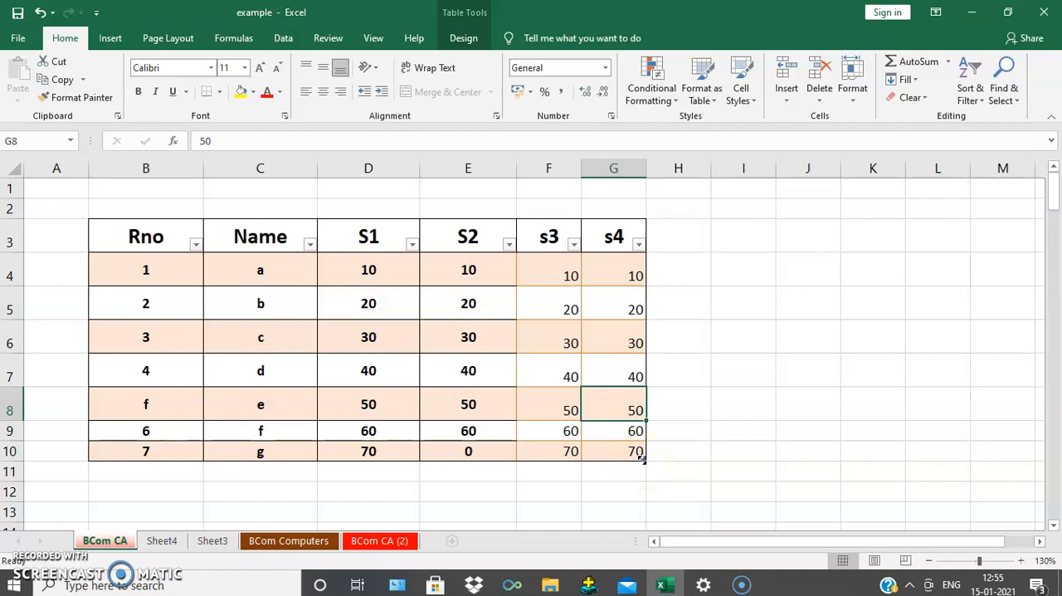
{"action": "left_click", "coordinate": [642, 459]}
{"action": "left_click_drag", "start_coordinate": [642, 459], "coordinate": [754, 461]}
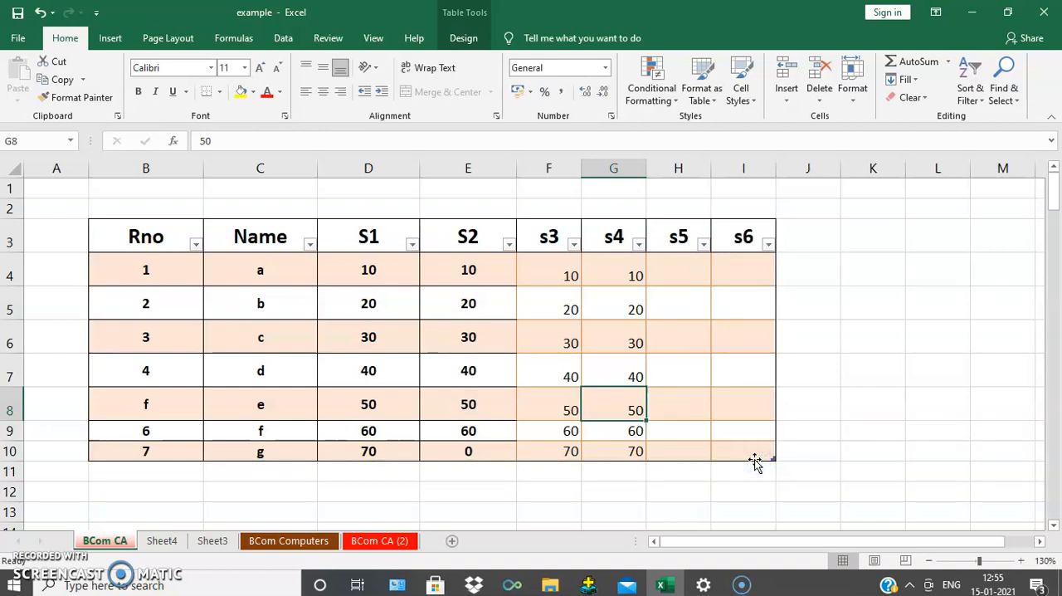
{"action": "left_click_drag", "start_coordinate": [773, 458], "coordinate": [765, 519]}
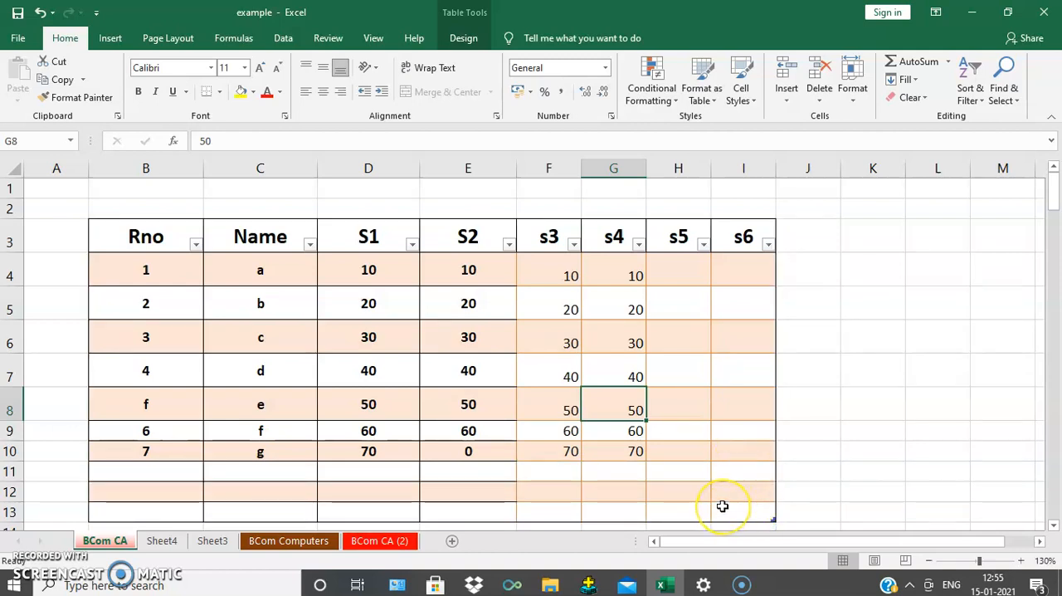
{"action": "scroll", "coordinate": [723, 506], "scroll_direction": "down", "scroll_amount": 2}
{"action": "scroll", "coordinate": [702, 498], "scroll_direction": "up", "scroll_amount": 1}
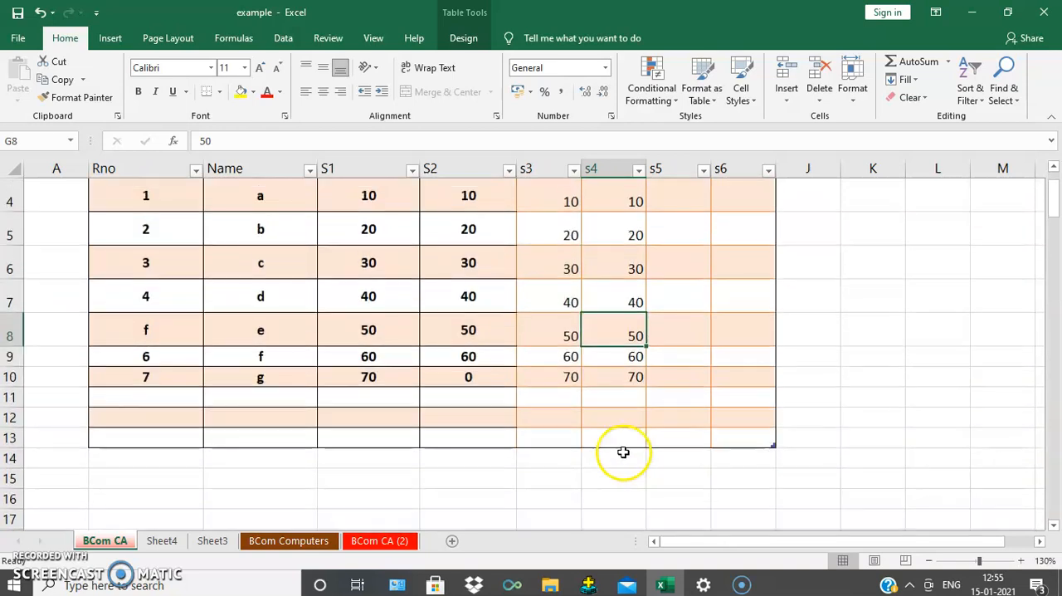
{"action": "scroll", "coordinate": [414, 380], "scroll_direction": "up", "scroll_amount": 1}
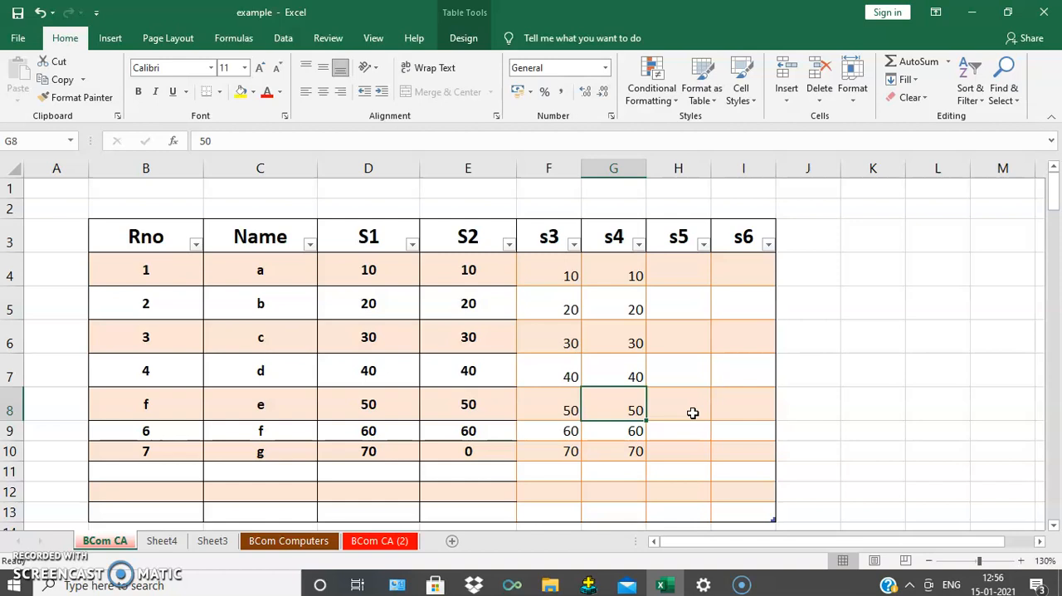
Step: Go to the table's last cell, I13, and look at the commands available for it
{"action": "key", "text": "ctrl+End"}
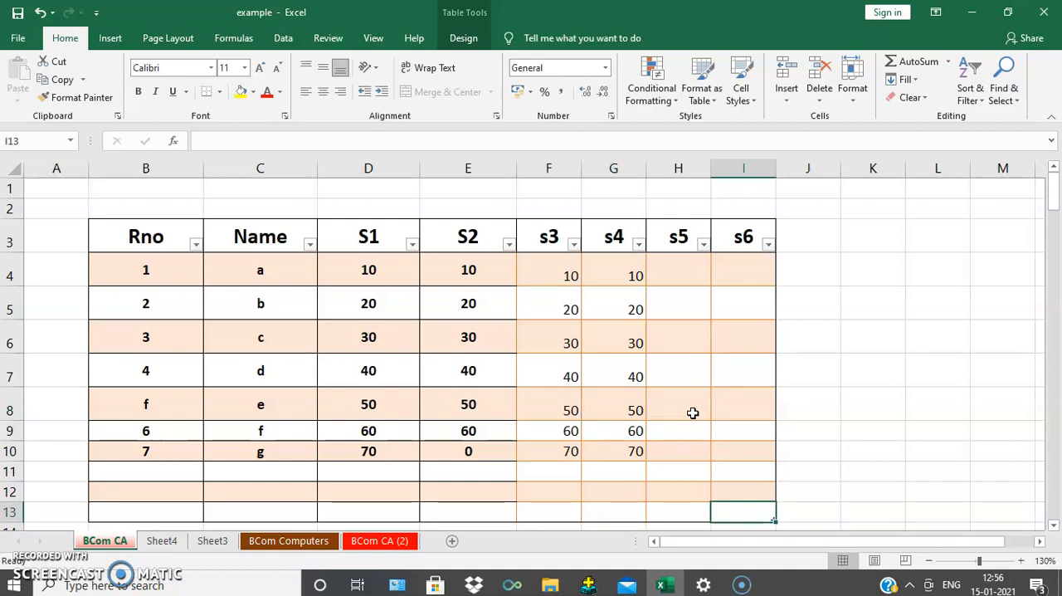
{"action": "scroll", "coordinate": [692, 413], "scroll_direction": "down", "scroll_amount": 2}
{"action": "scroll", "coordinate": [693, 413], "scroll_direction": "up", "scroll_amount": 1}
{"action": "left_click", "coordinate": [756, 438]}
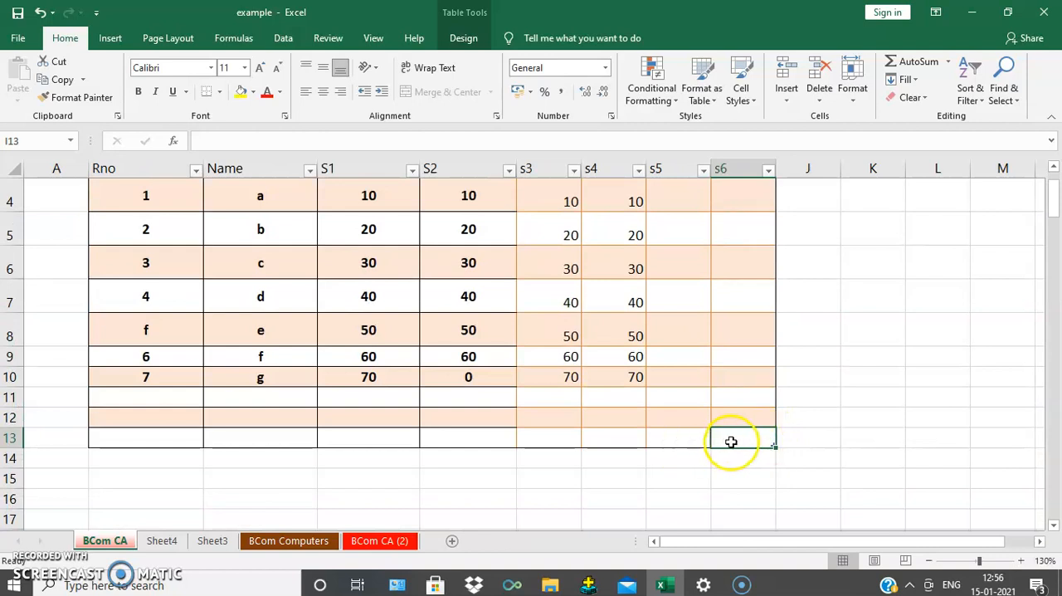
{"action": "left_click", "coordinate": [754, 440]}
{"action": "right_click", "coordinate": [751, 432]}
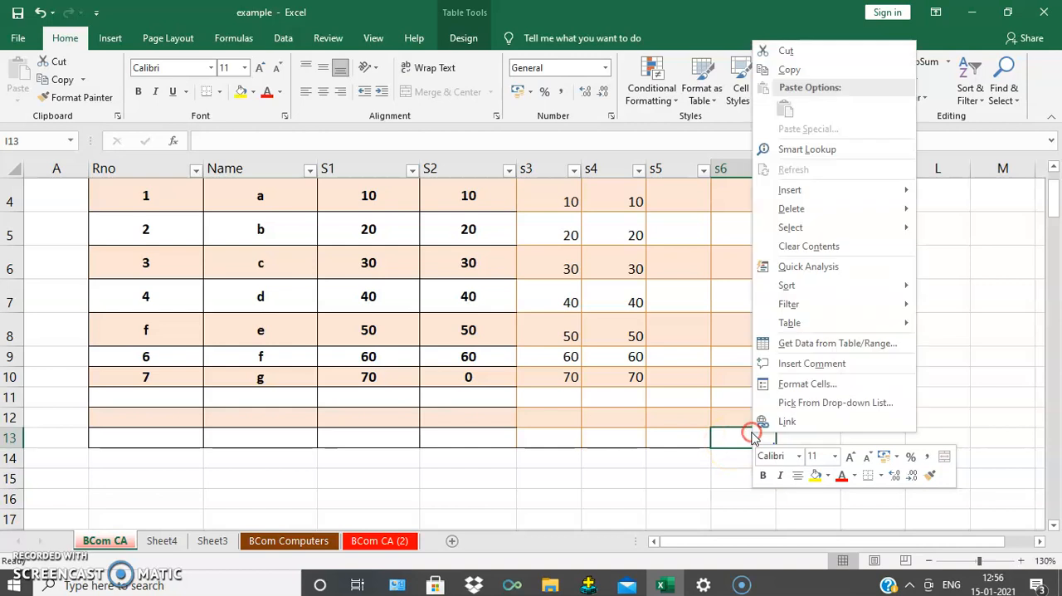
{"action": "left_click", "coordinate": [683, 380]}
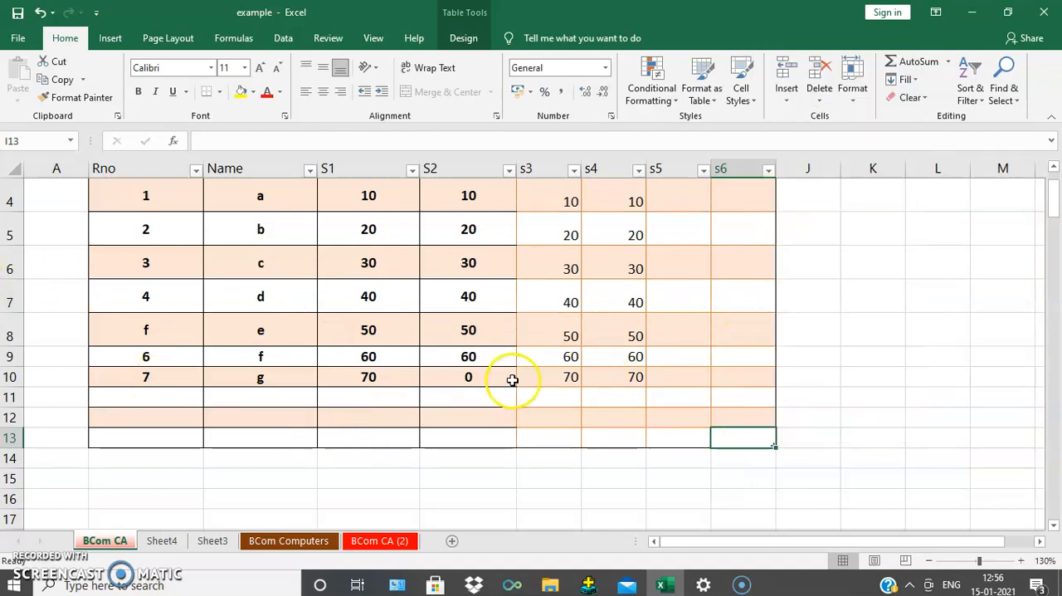
Step: Insert a blank table row above the roll number 7 row, starting from cell G10
{"action": "left_click", "coordinate": [631, 377]}
{"action": "right_click", "coordinate": [629, 377]}
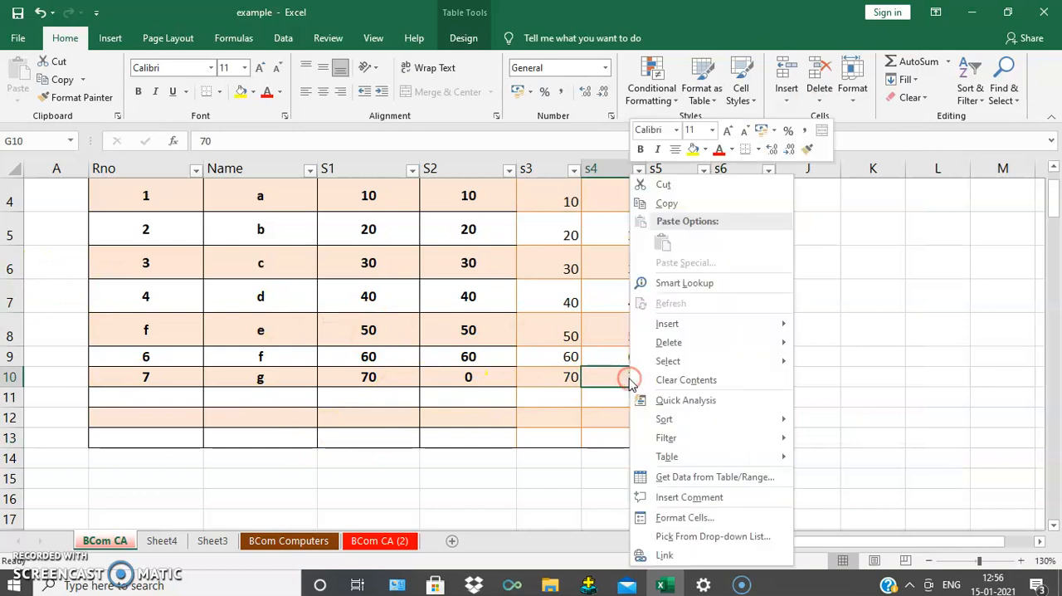
{"action": "mouse_move", "coordinate": [676, 329]}
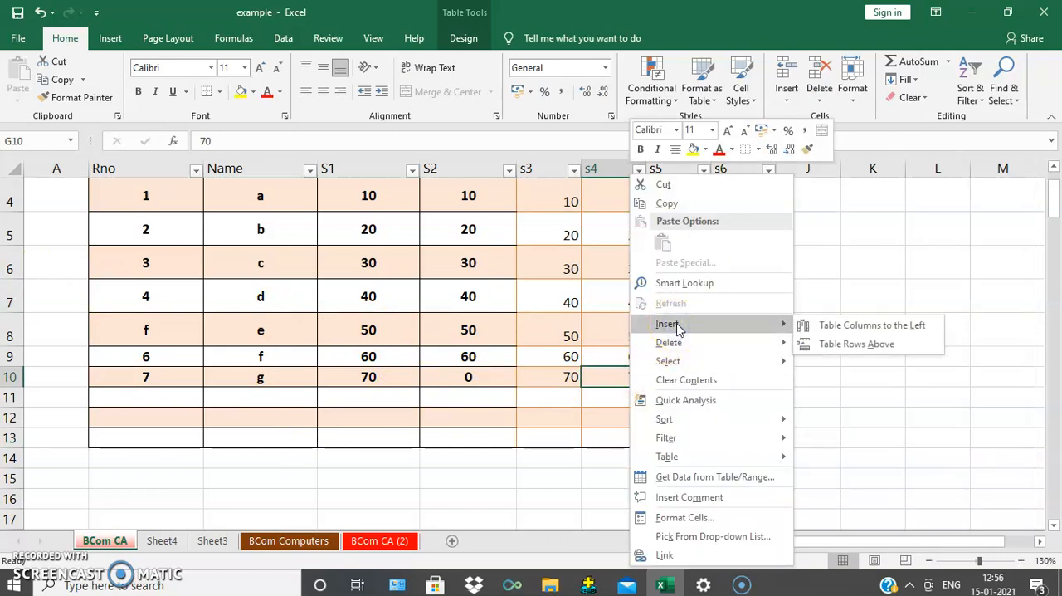
{"action": "left_click", "coordinate": [886, 350]}
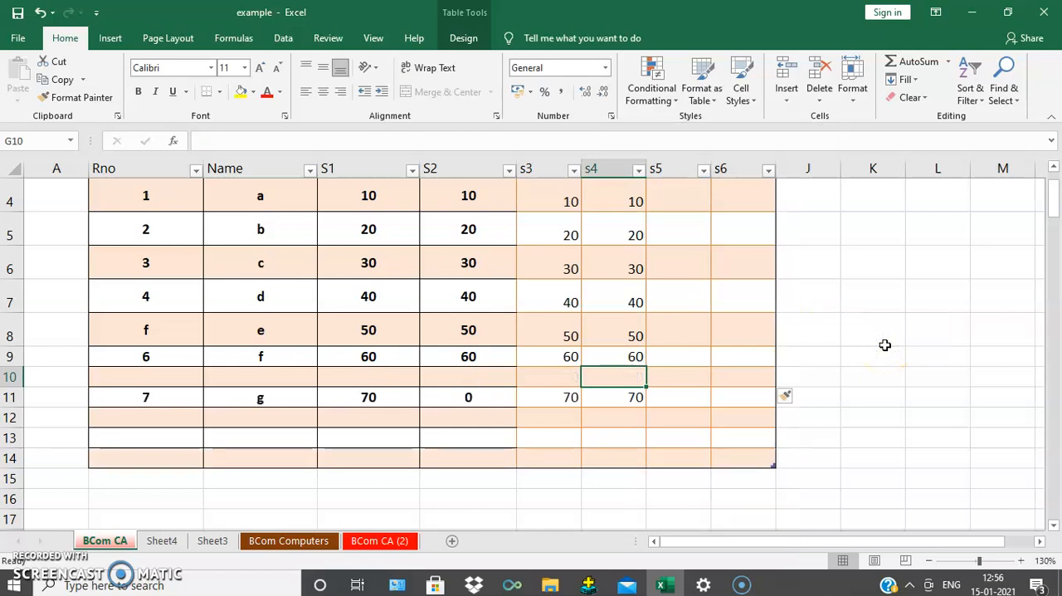
Step: Insert a blank table column to the left of the s4 column
{"action": "right_click", "coordinate": [637, 385]}
{"action": "mouse_move", "coordinate": [754, 326]}
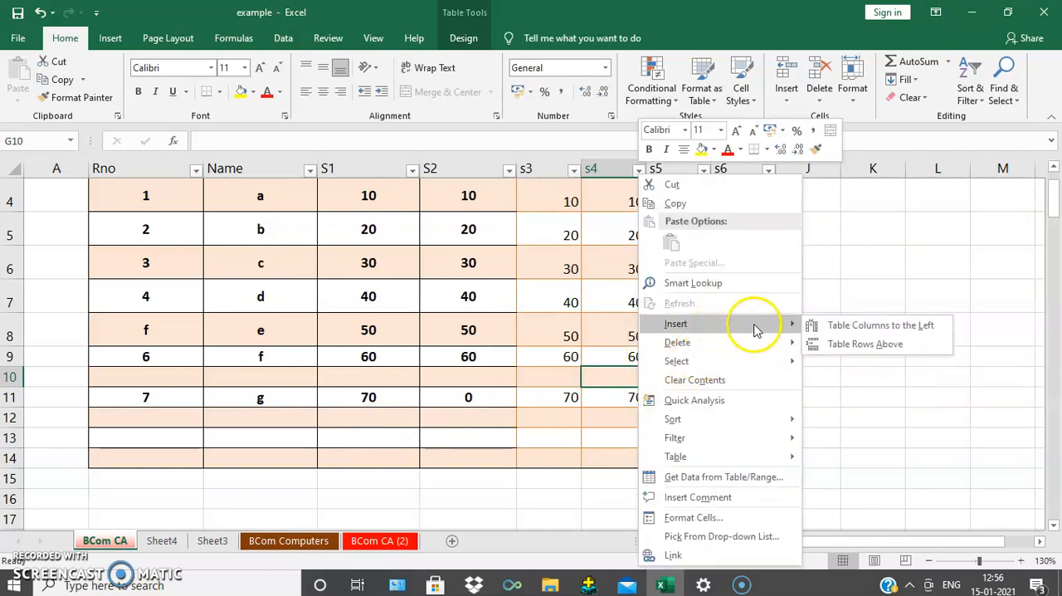
{"action": "left_click", "coordinate": [889, 332]}
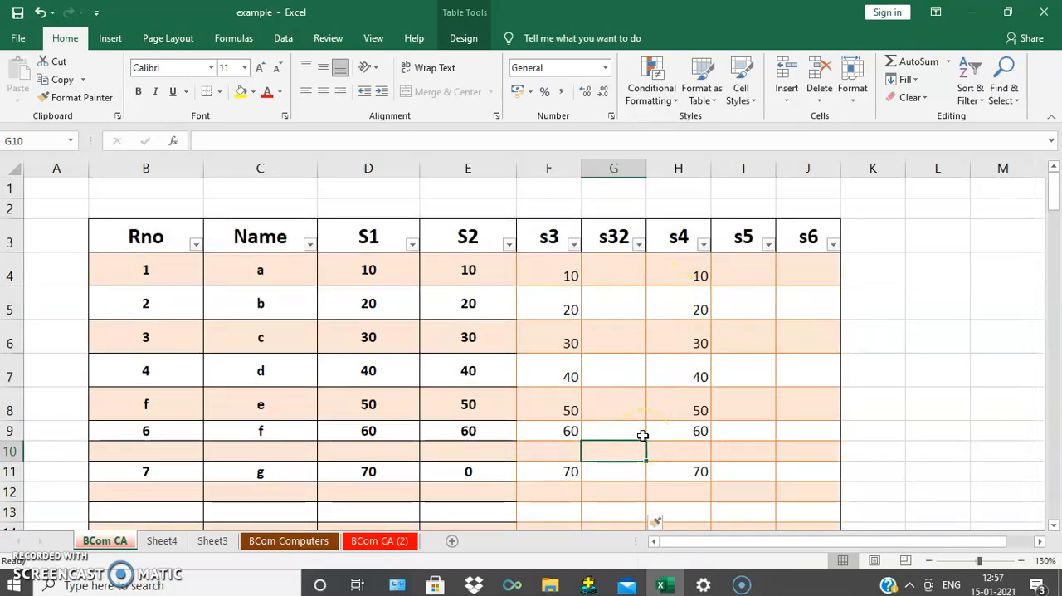
Step: Look over the extended table and open the available commands for cell G6 in the new blank column
{"action": "scroll", "coordinate": [363, 391], "scroll_direction": "down", "scroll_amount": 2}
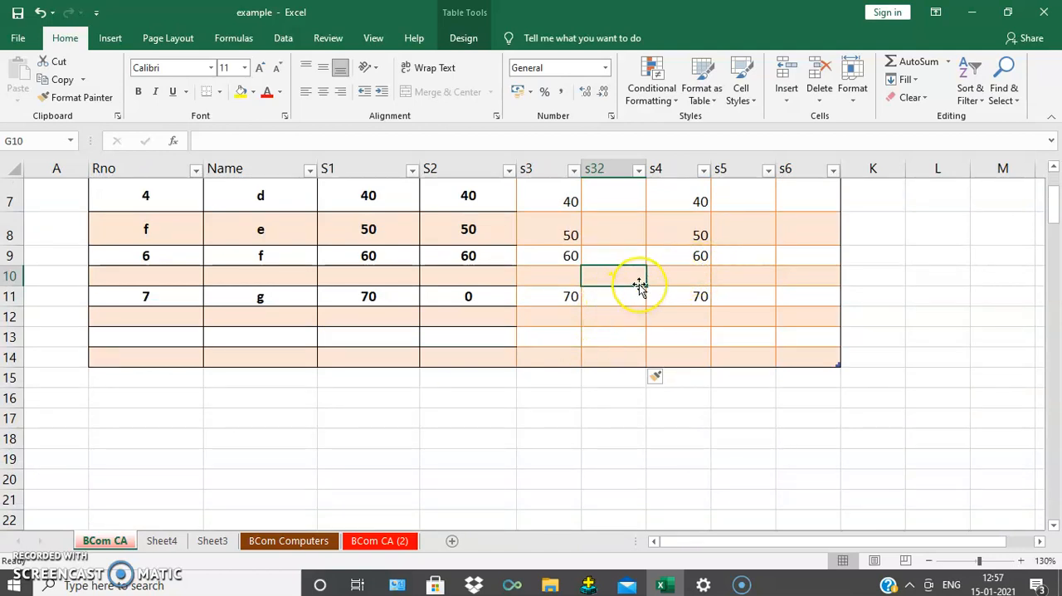
{"action": "scroll", "coordinate": [510, 332], "scroll_direction": "up", "scroll_amount": 2}
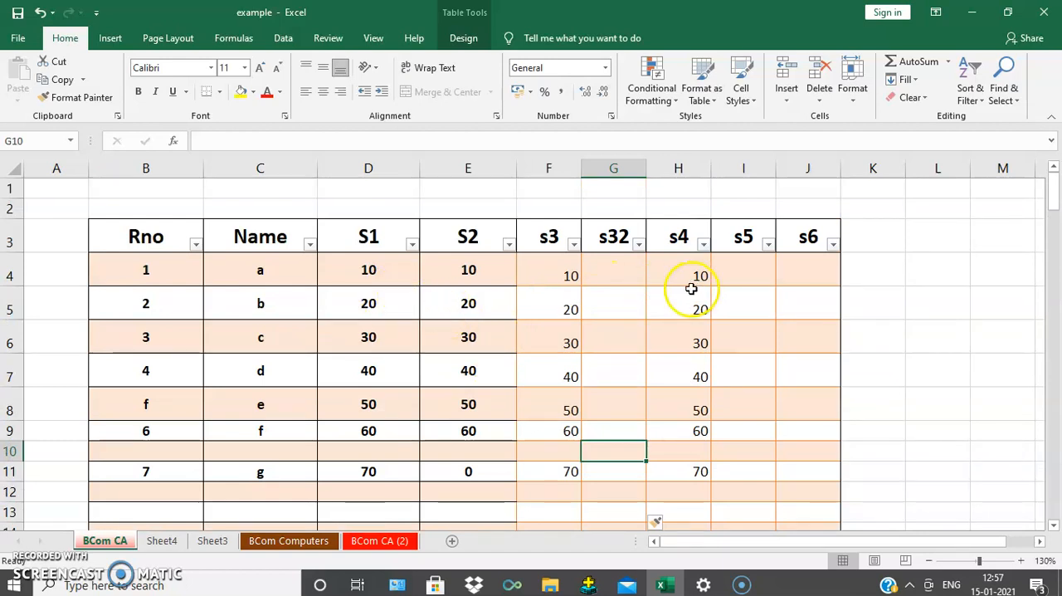
{"action": "scroll", "coordinate": [691, 288], "scroll_direction": "down", "scroll_amount": 2}
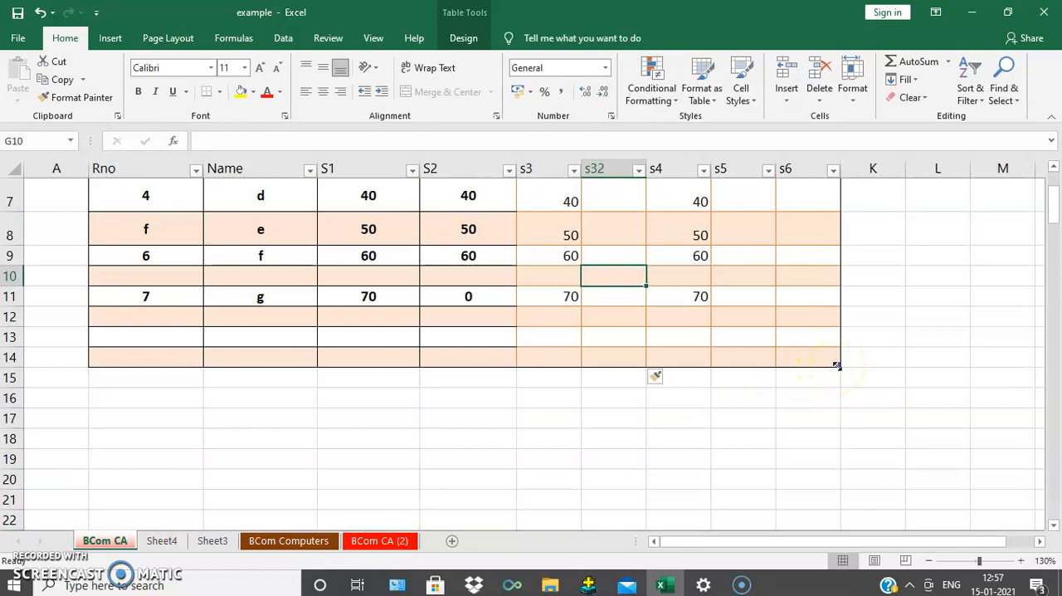
{"action": "scroll", "coordinate": [618, 365], "scroll_direction": "up", "scroll_amount": 2}
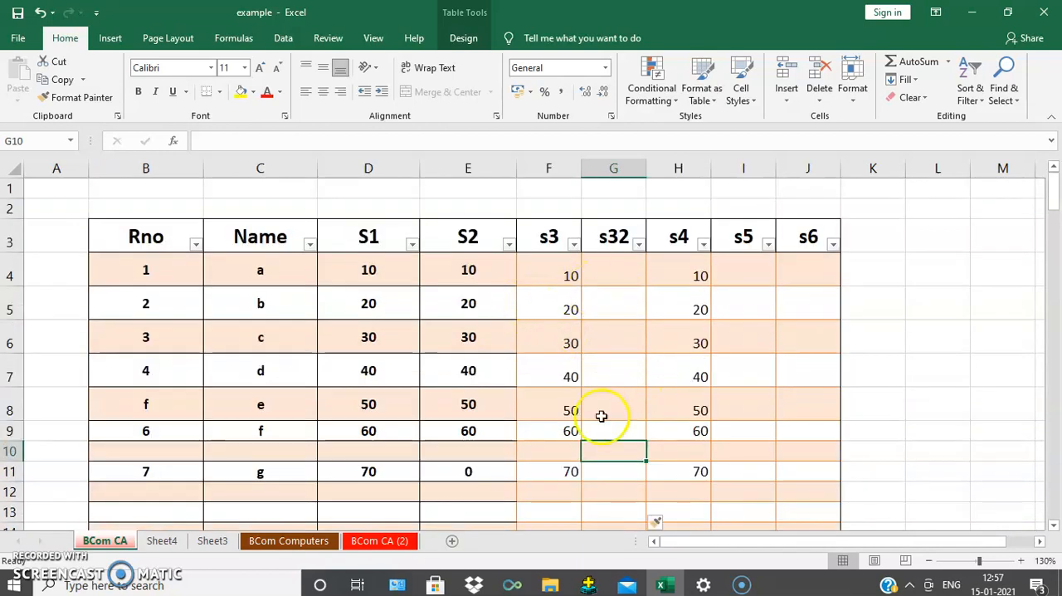
{"action": "right_click", "coordinate": [645, 335]}
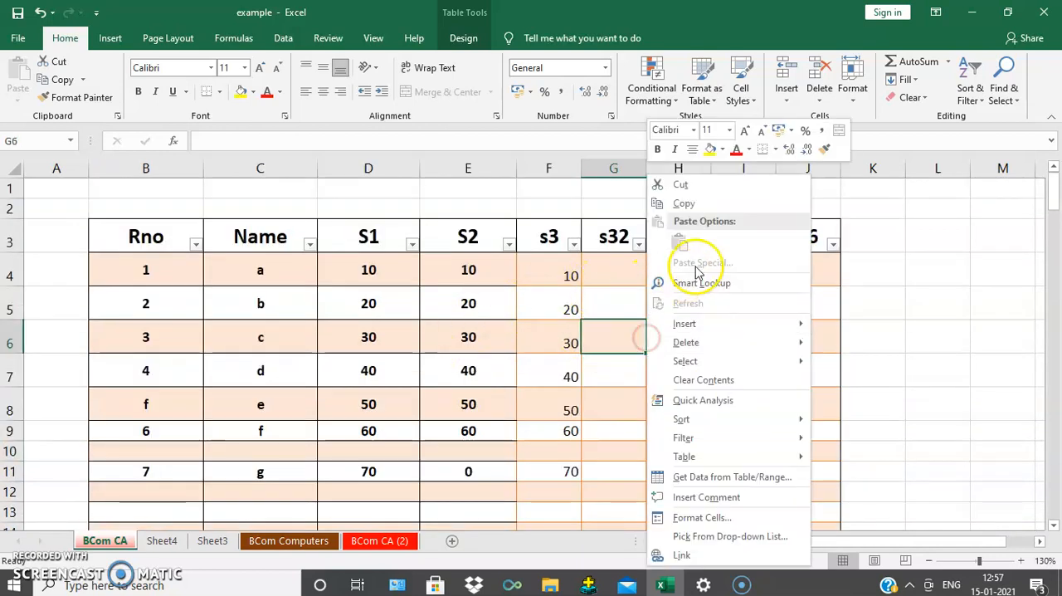